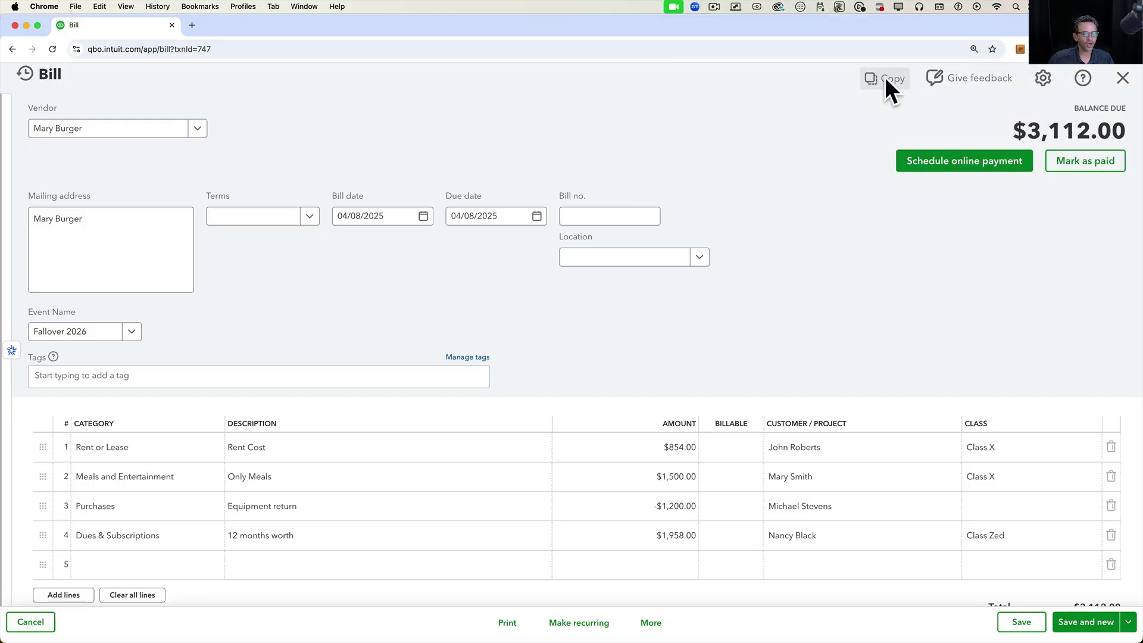
Save the $3,112.00 bill and close it to return to the homepage
click(1020, 622)
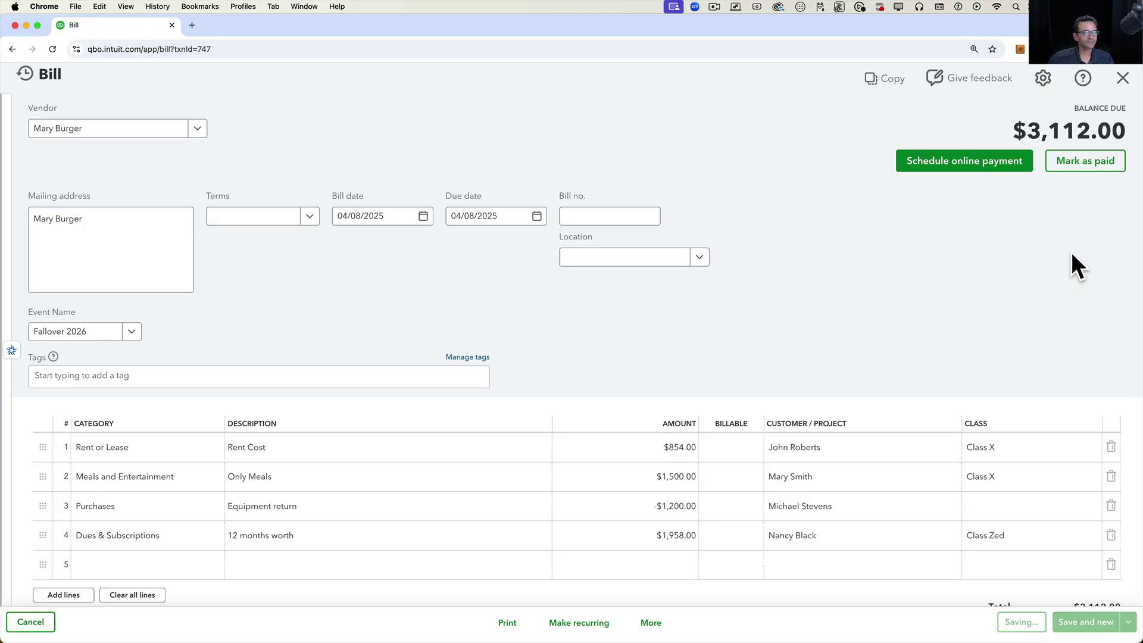
click(1122, 78)
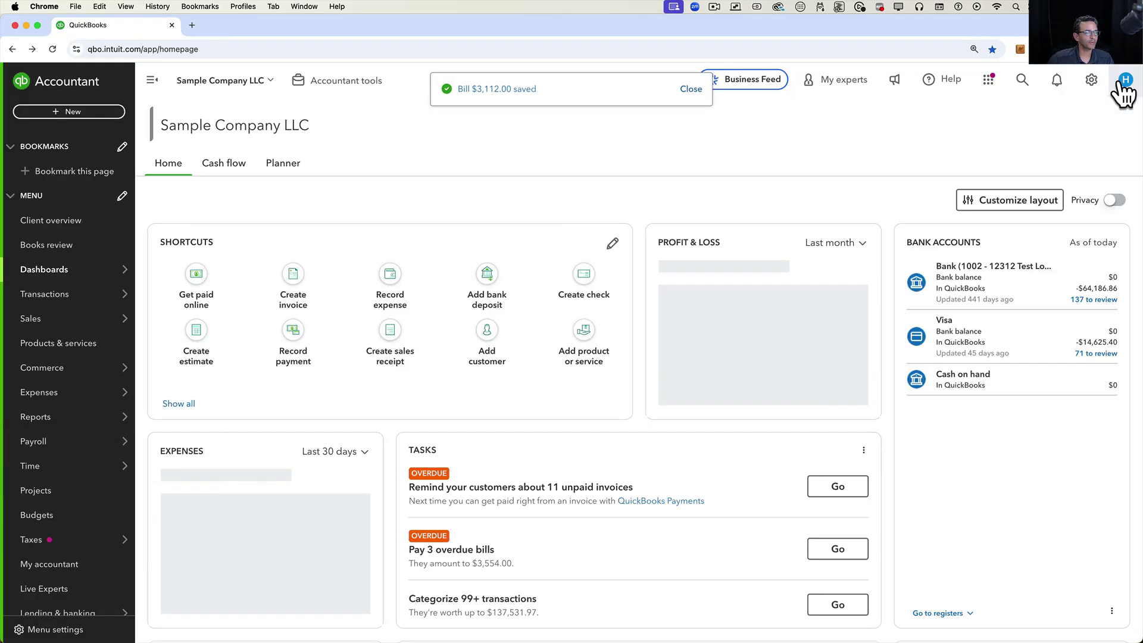
Open the most recent Chevron $78.15 expense from a new Expense form's recent list
click(108, 115)
click(152, 183)
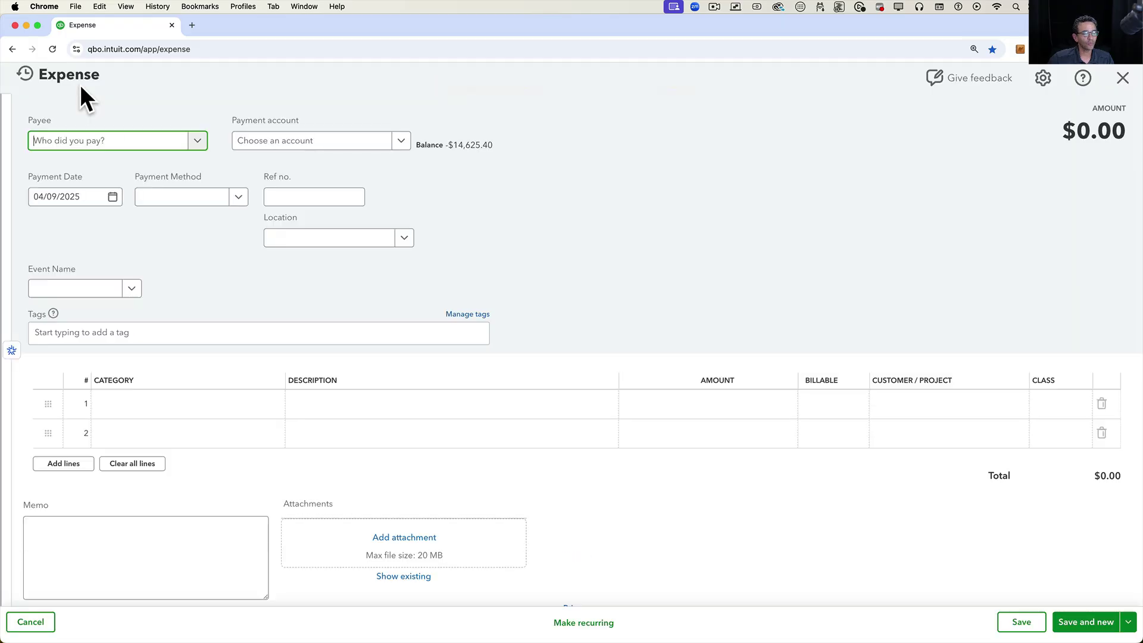
click(25, 76)
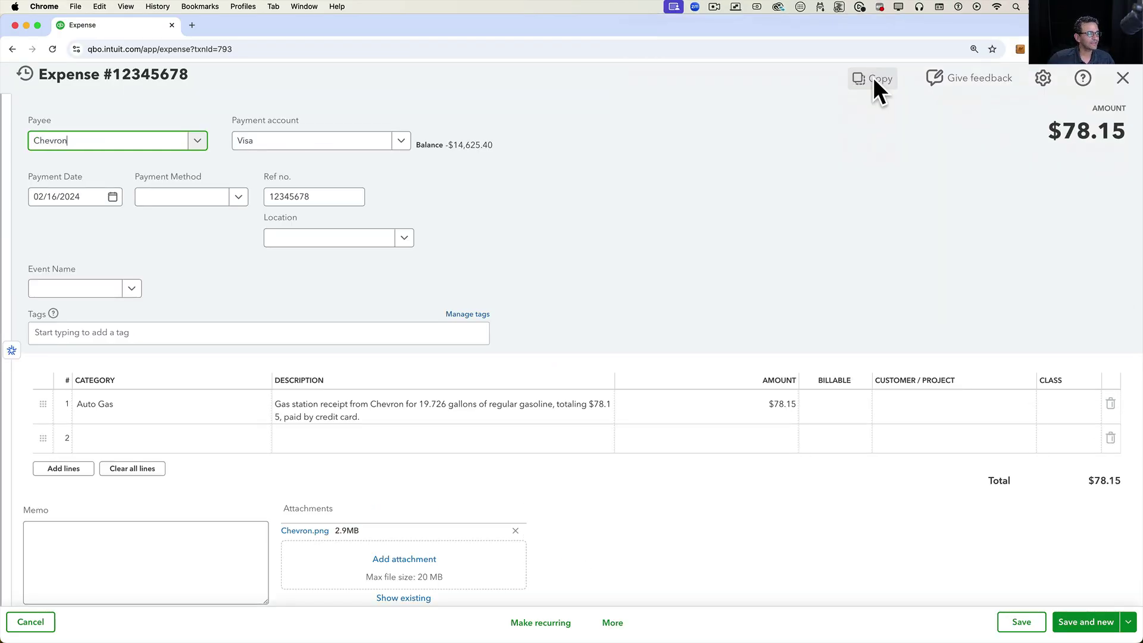
click(90, 147)
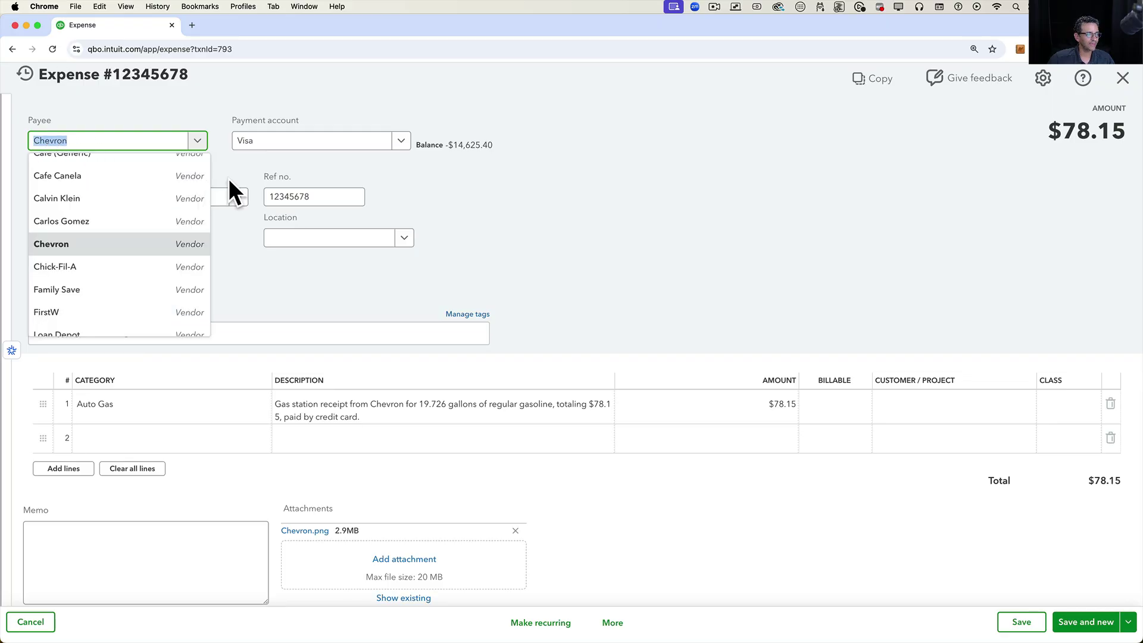
click(319, 199)
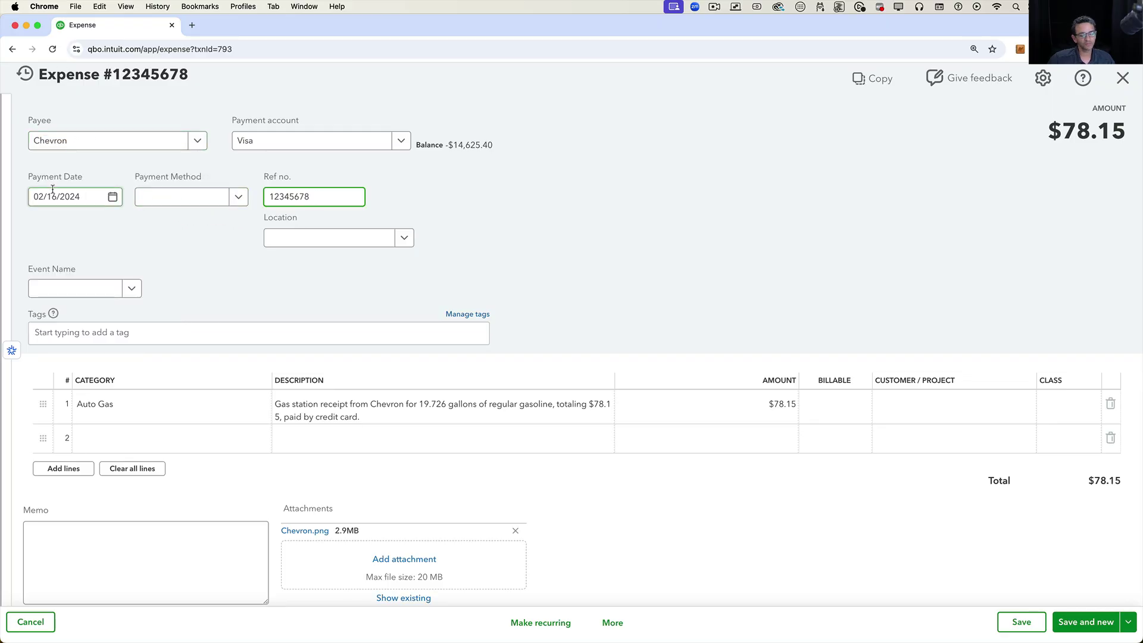
Assign a customer and Class X to the $78.15 Auto Gas line and save the expense
click(118, 416)
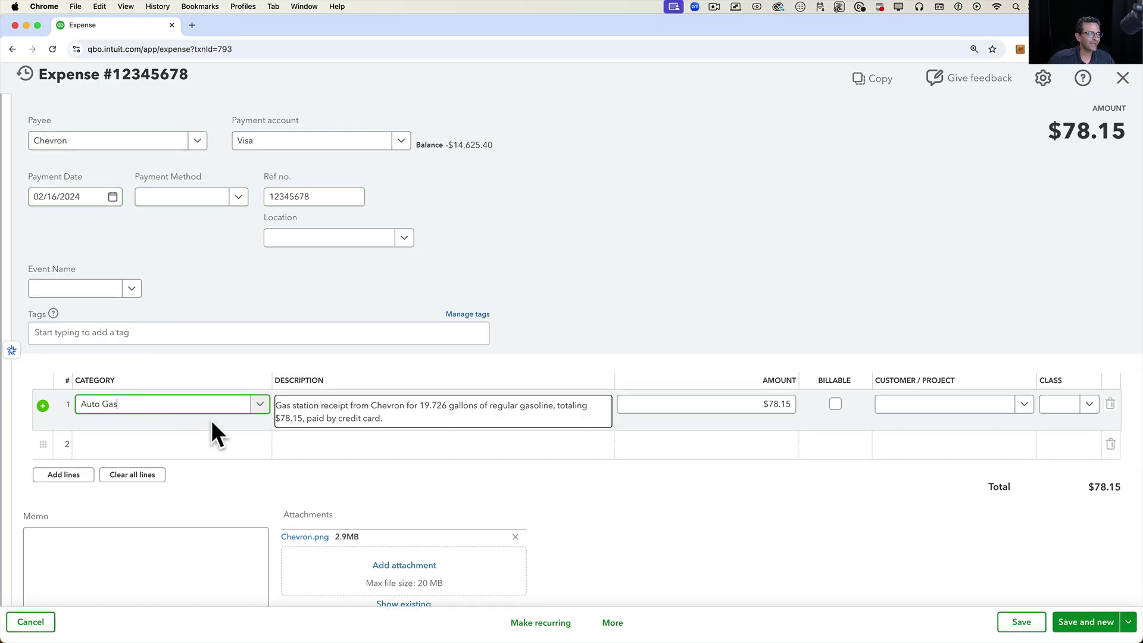
click(351, 405)
click(671, 404)
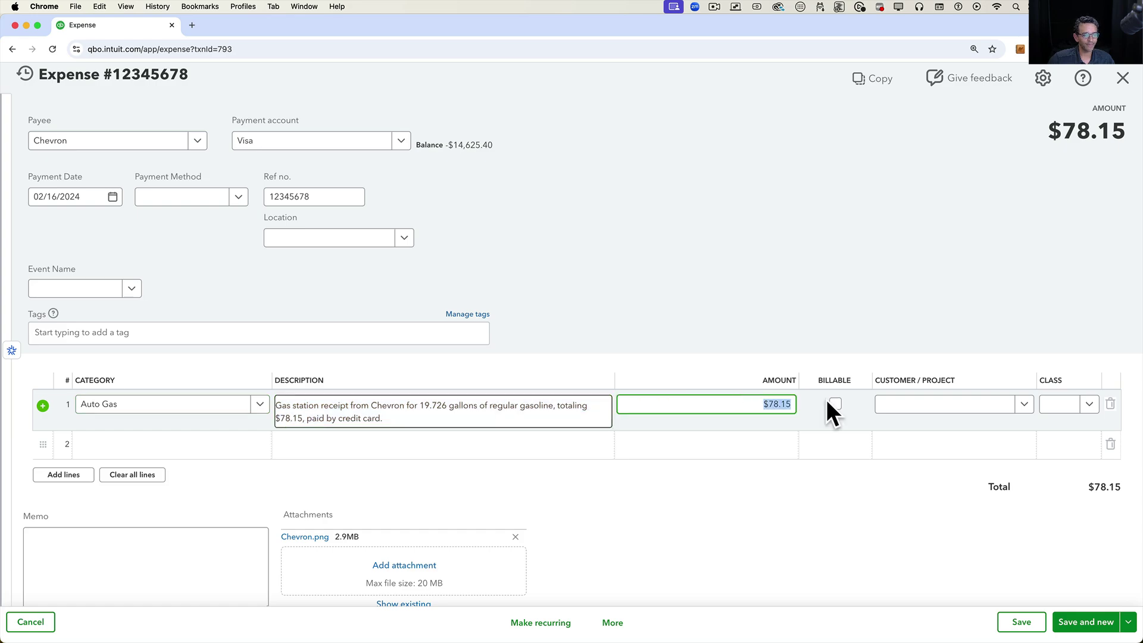
click(1022, 409)
click(934, 447)
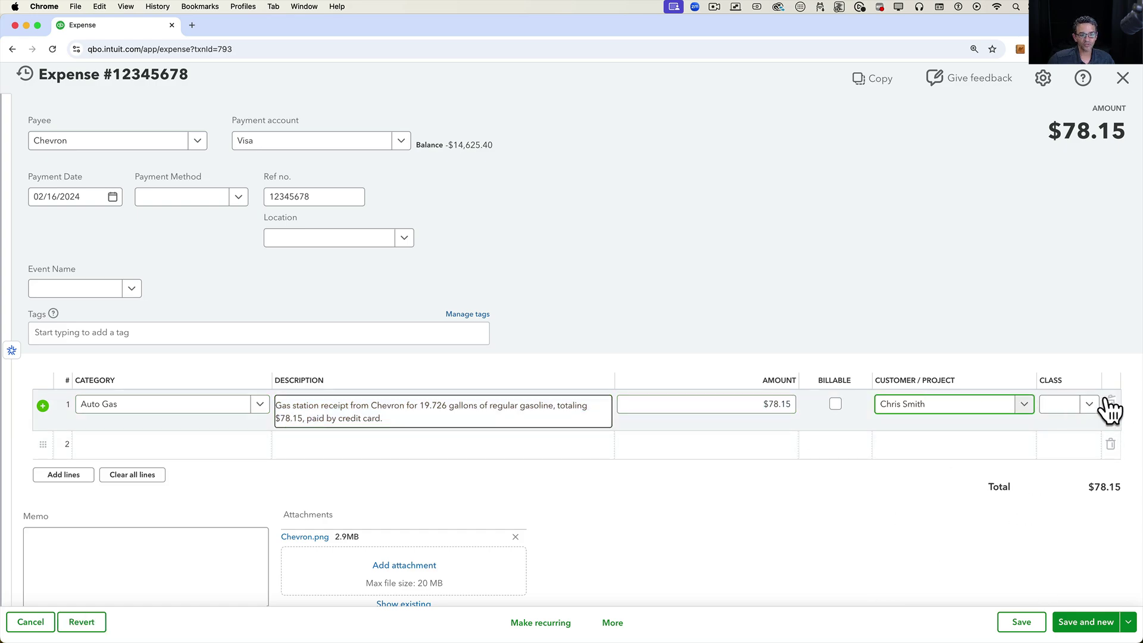
click(1081, 413)
click(1059, 451)
click(1018, 625)
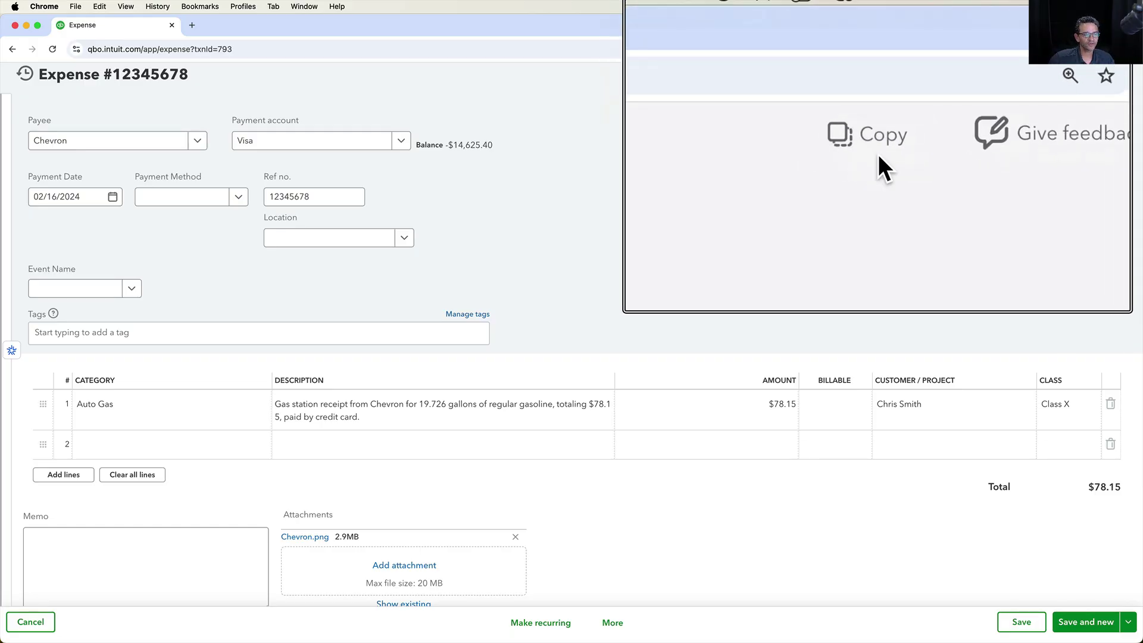
Copy the Chevron expense into a new Bill through the Copy to options
click(877, 78)
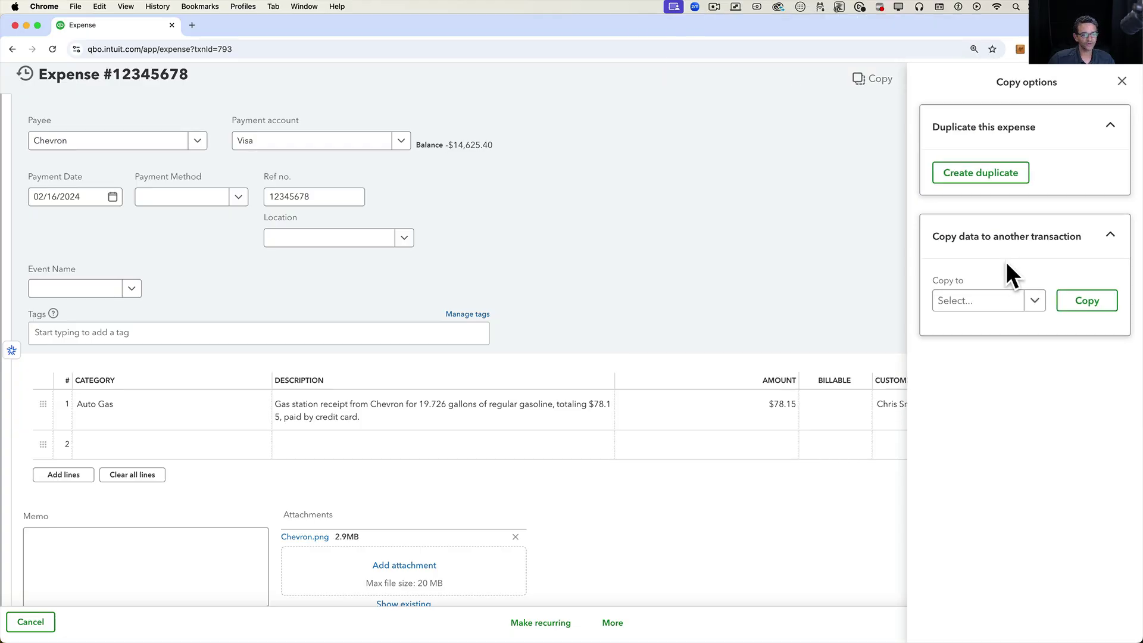
click(1035, 301)
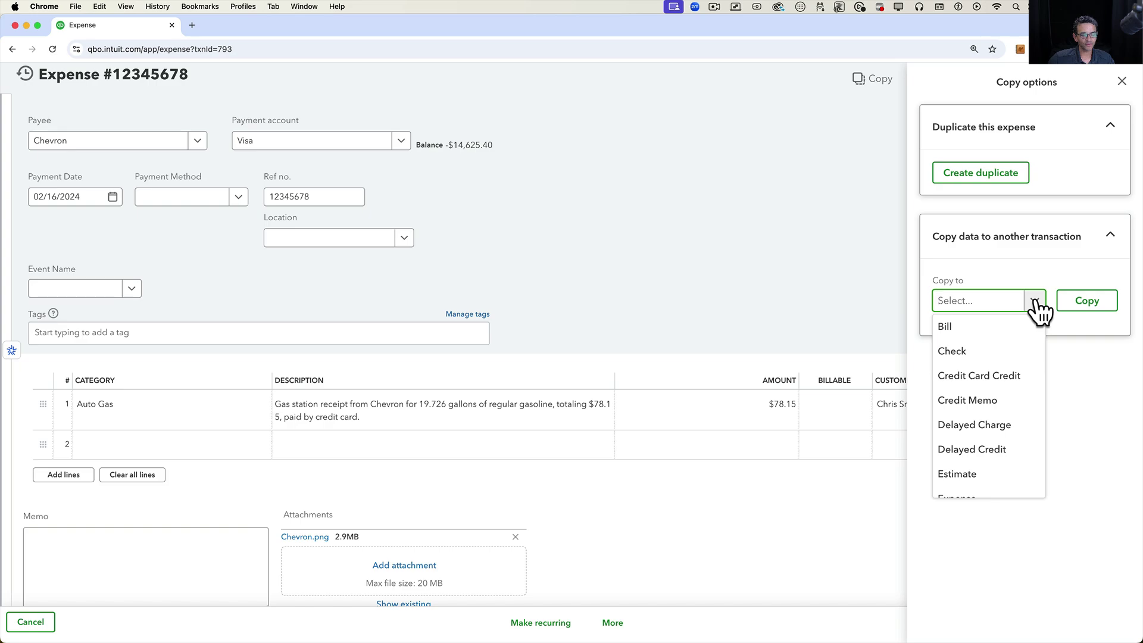
scroll(1009, 391, down, 1)
scroll(1000, 387, up, 1)
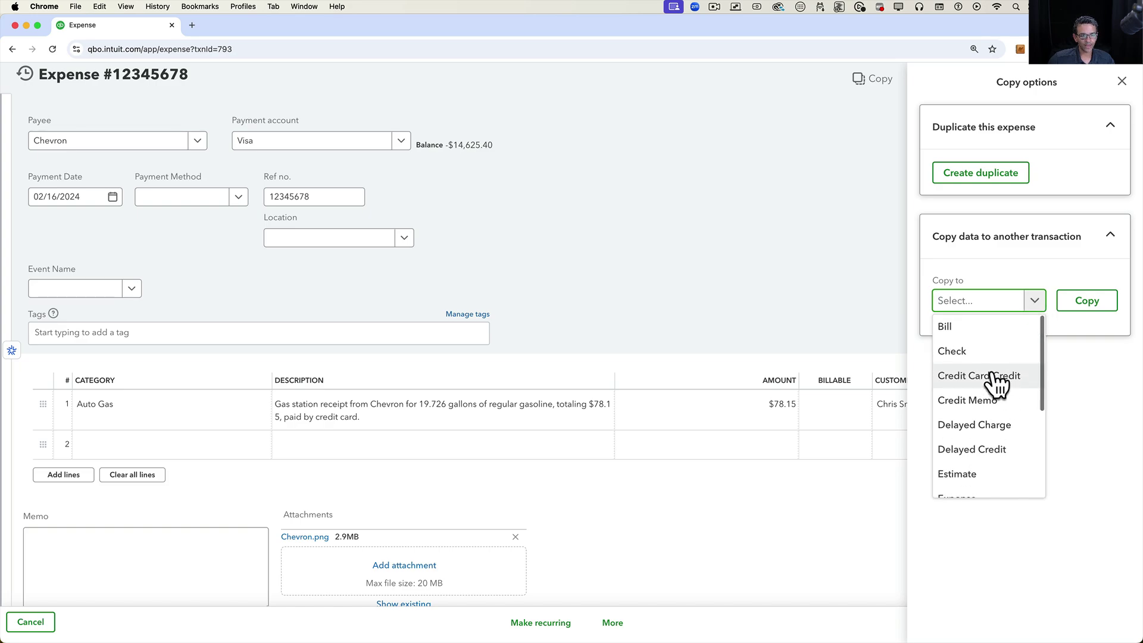
click(950, 329)
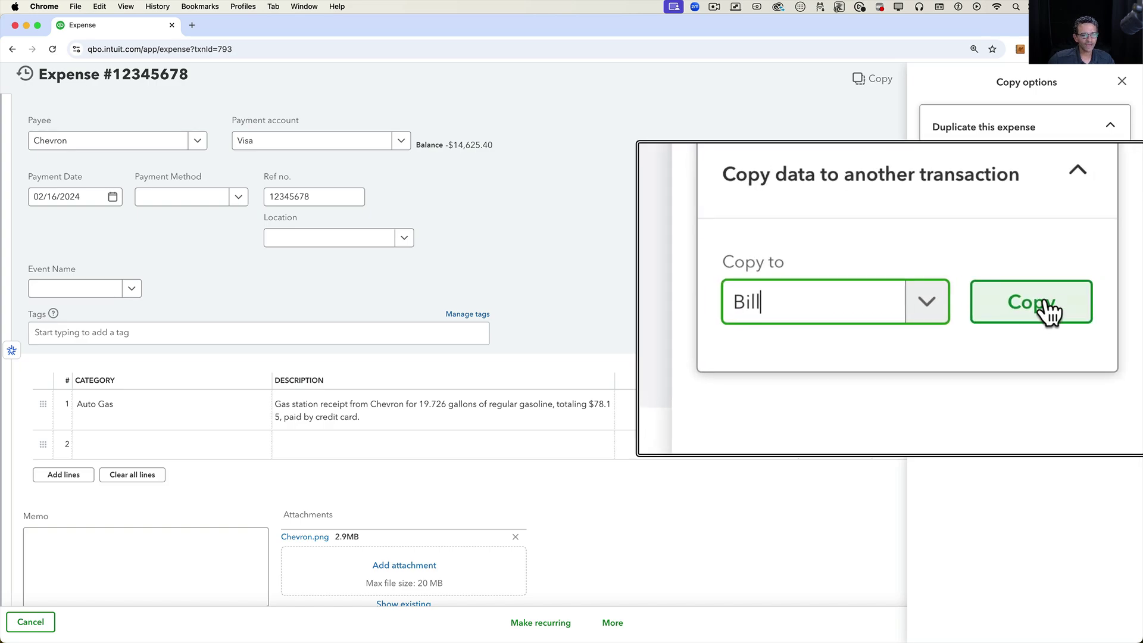
click(1096, 299)
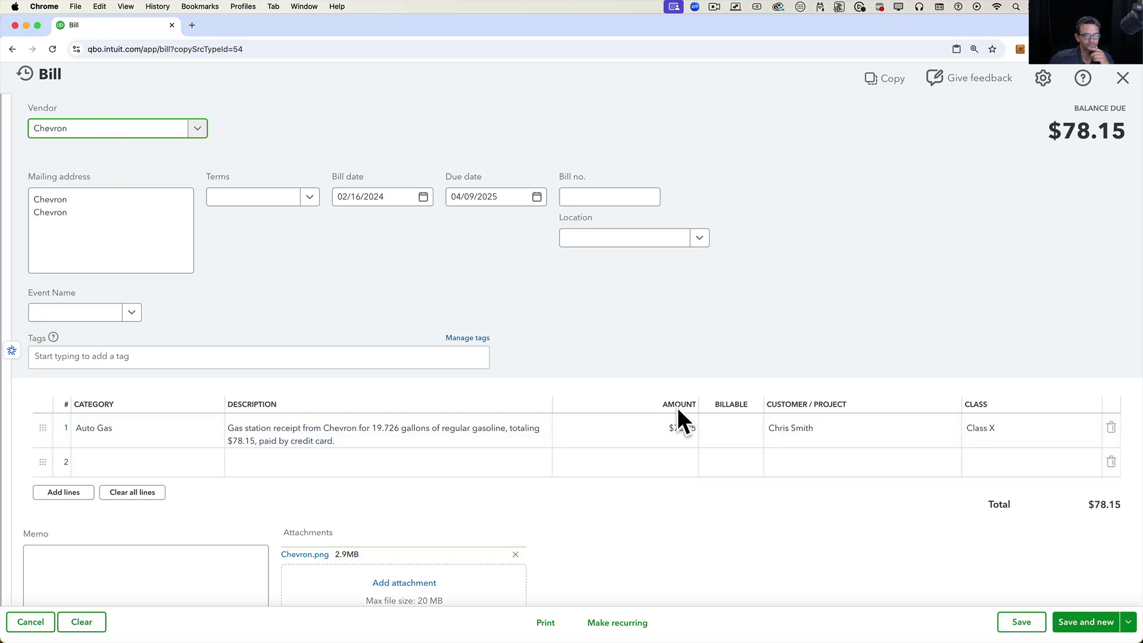
Open the Recent Bills list from the copied $78.15 Chevron bill
click(25, 74)
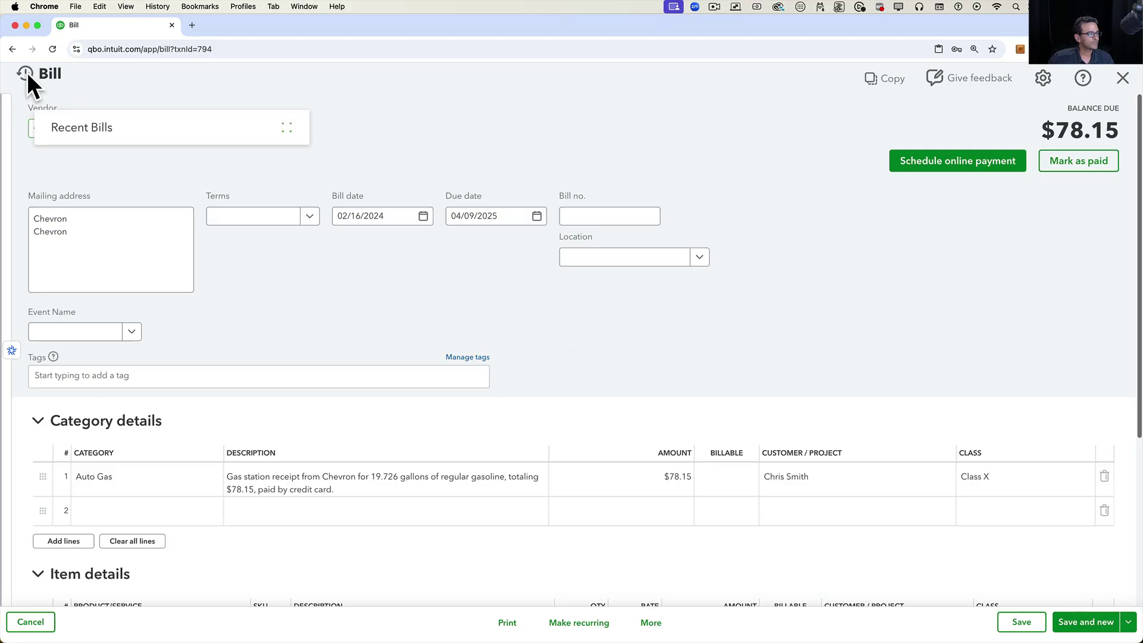
Open the $4,308.85 Ven Q LLC bill and copy it to a new Invoice
click(167, 158)
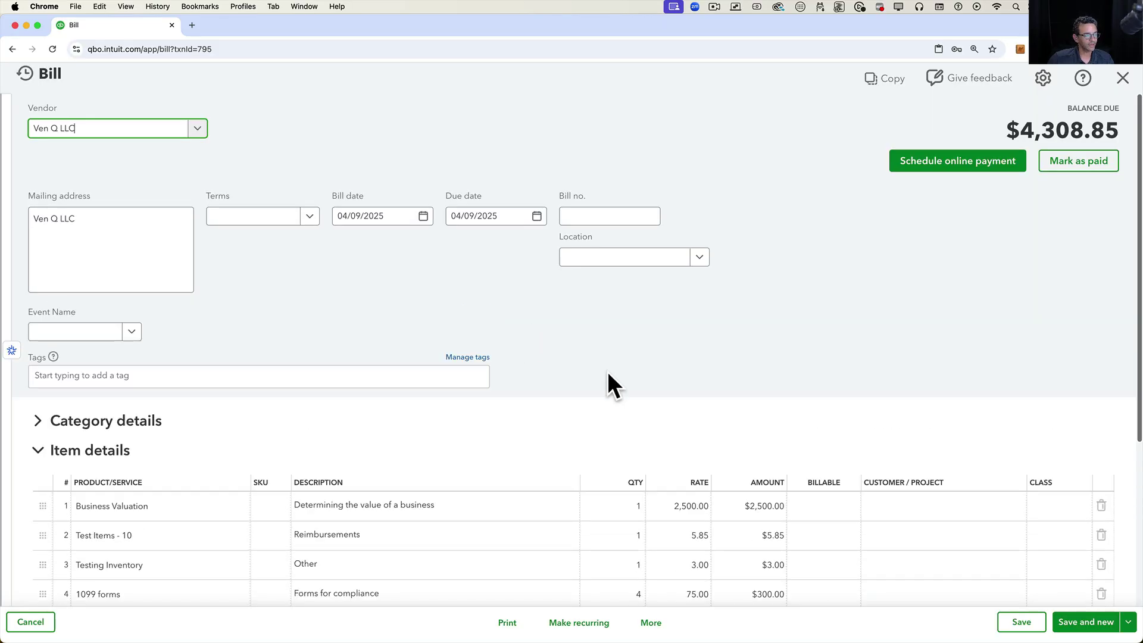
scroll(607, 370, down, 3)
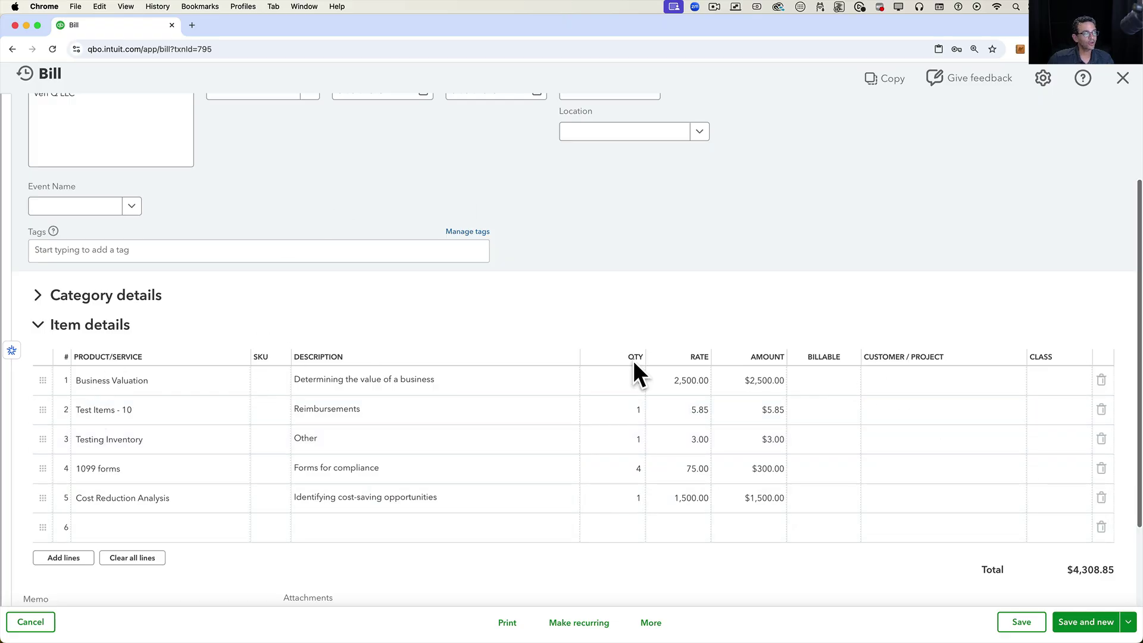
scroll(654, 265, up, 3)
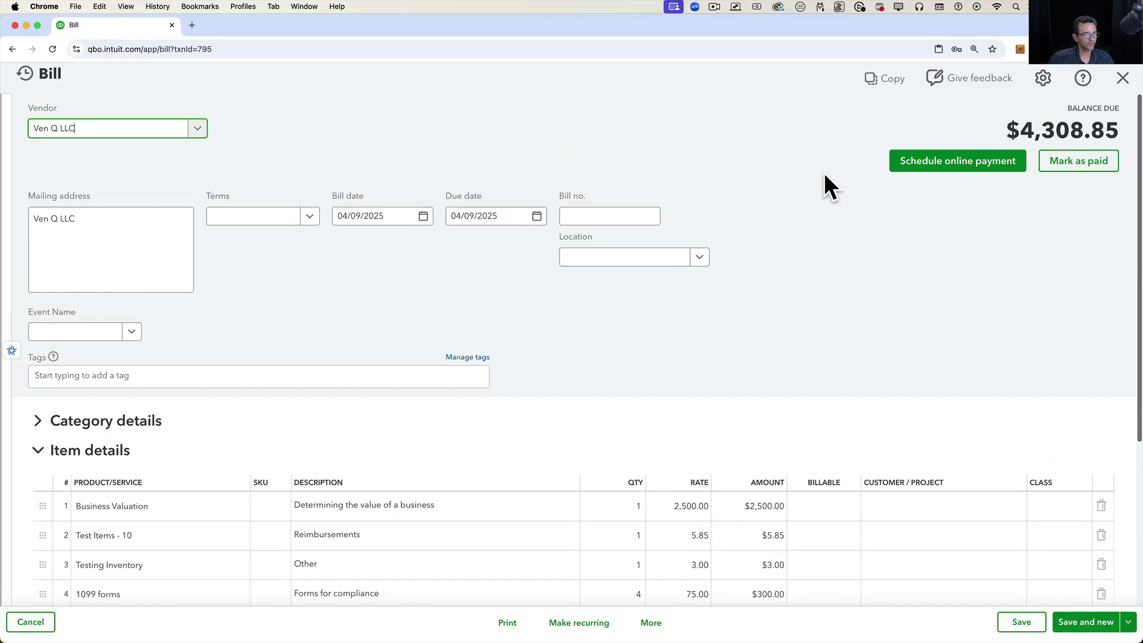
click(885, 81)
click(1035, 302)
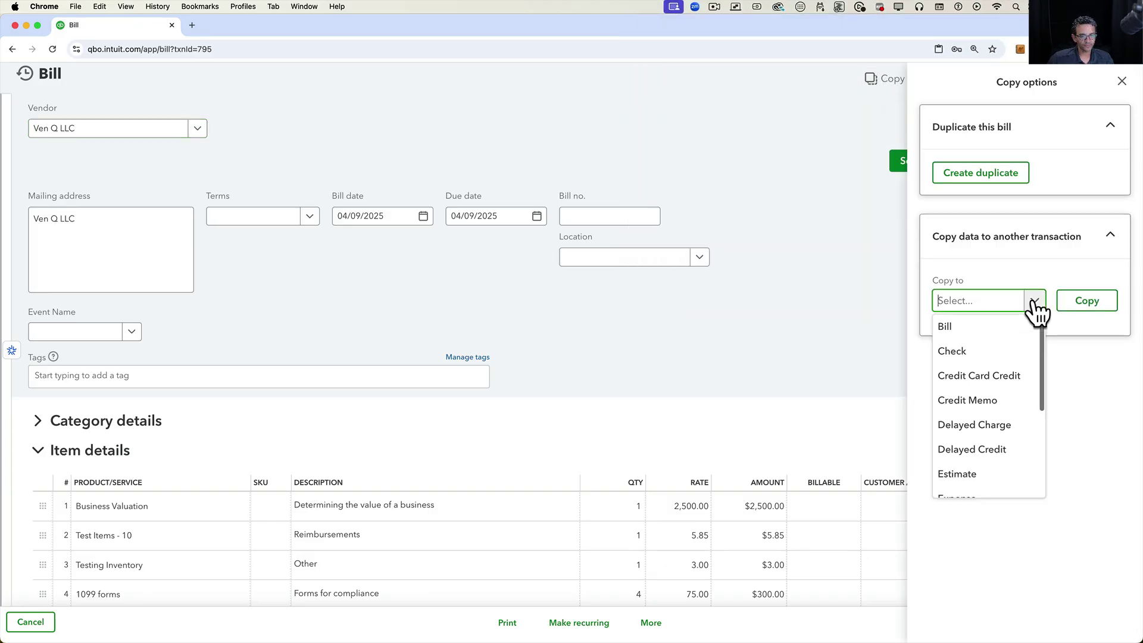
scroll(1002, 447, down, 5)
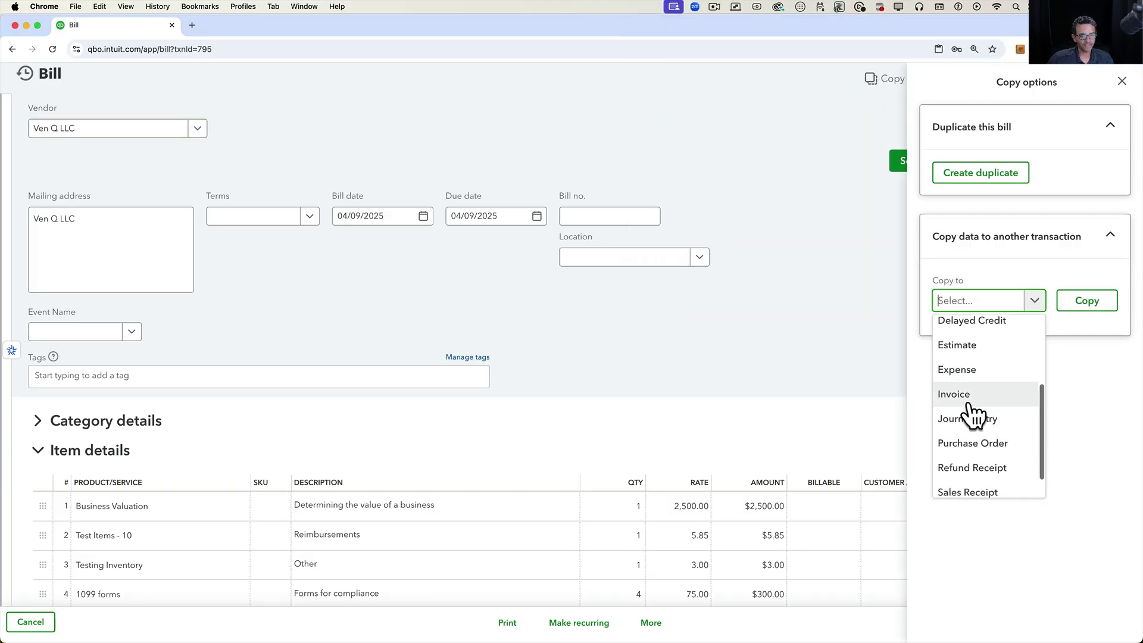
click(969, 397)
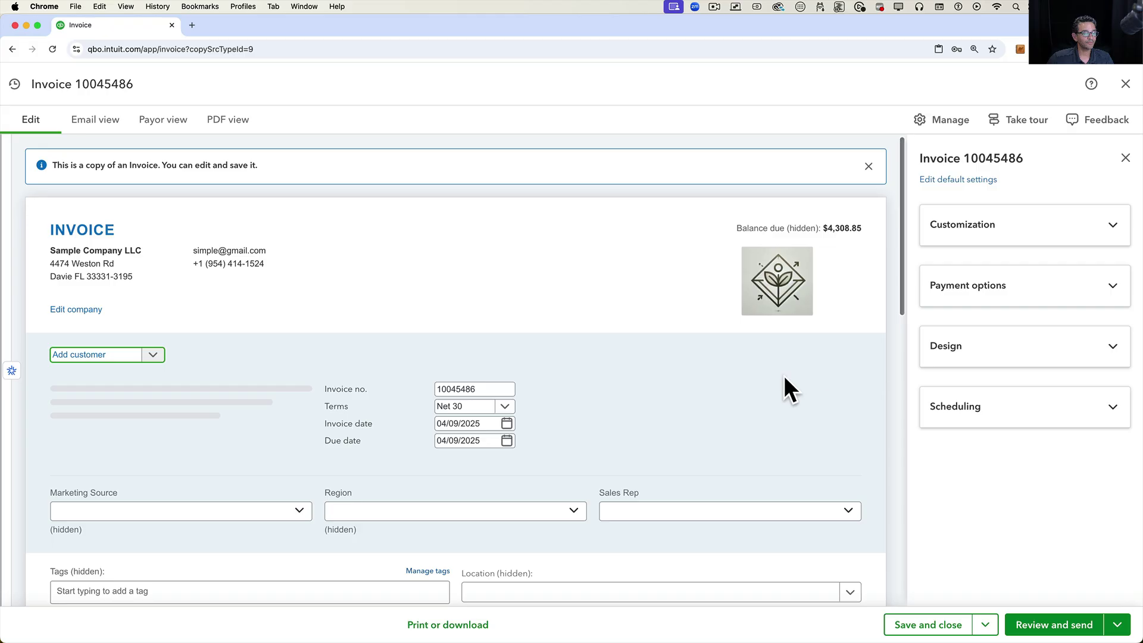
Review the copied invoice lines, including line 1's $2,500.00 amount and line 4
scroll(741, 409, down, 4)
scroll(738, 396, down, 2)
click(738, 405)
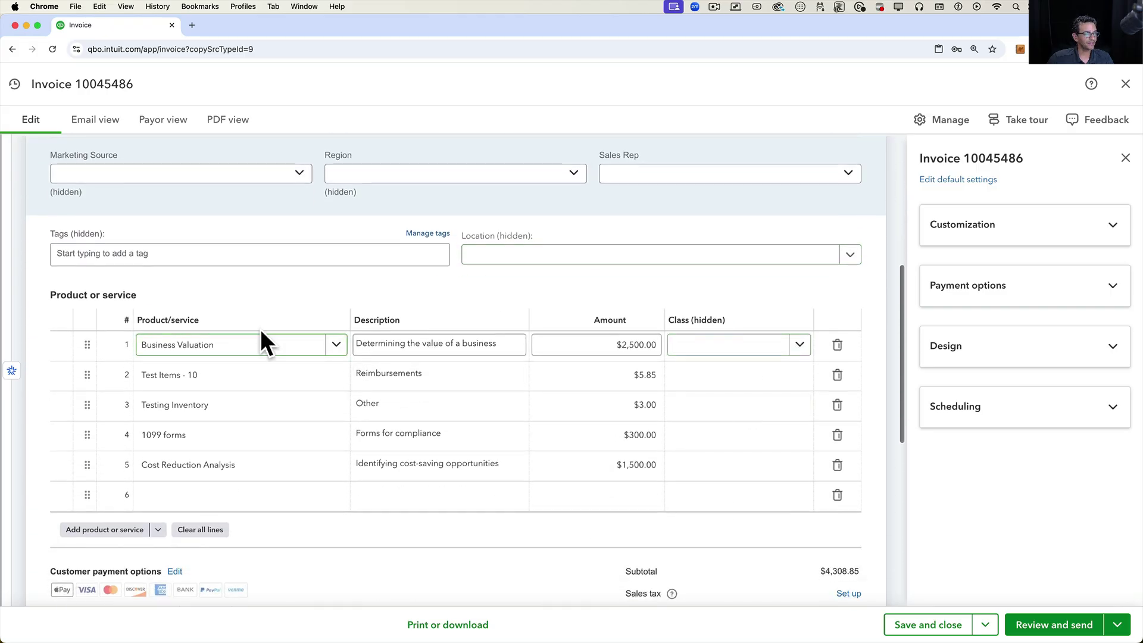
click(482, 344)
click(622, 339)
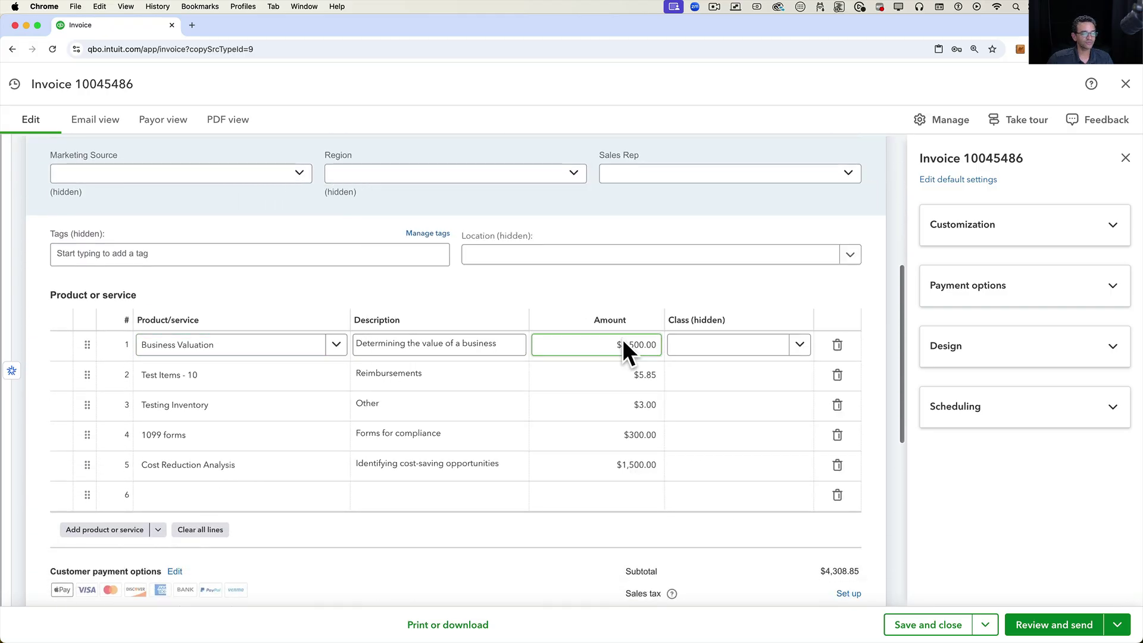
click(678, 453)
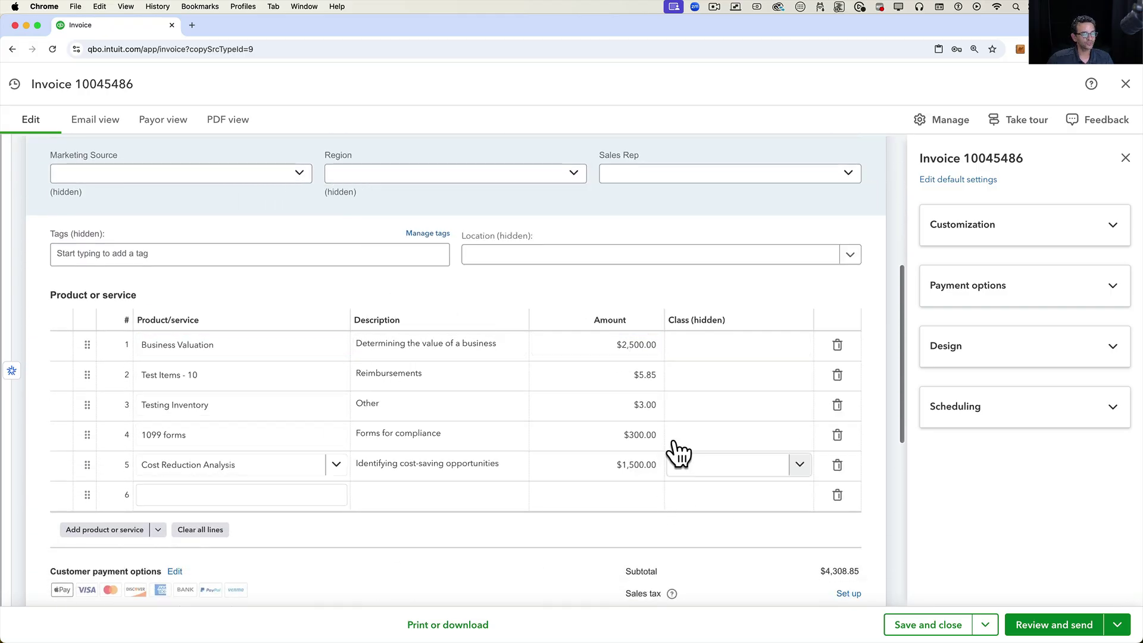
click(543, 434)
scroll(523, 423, up, 2)
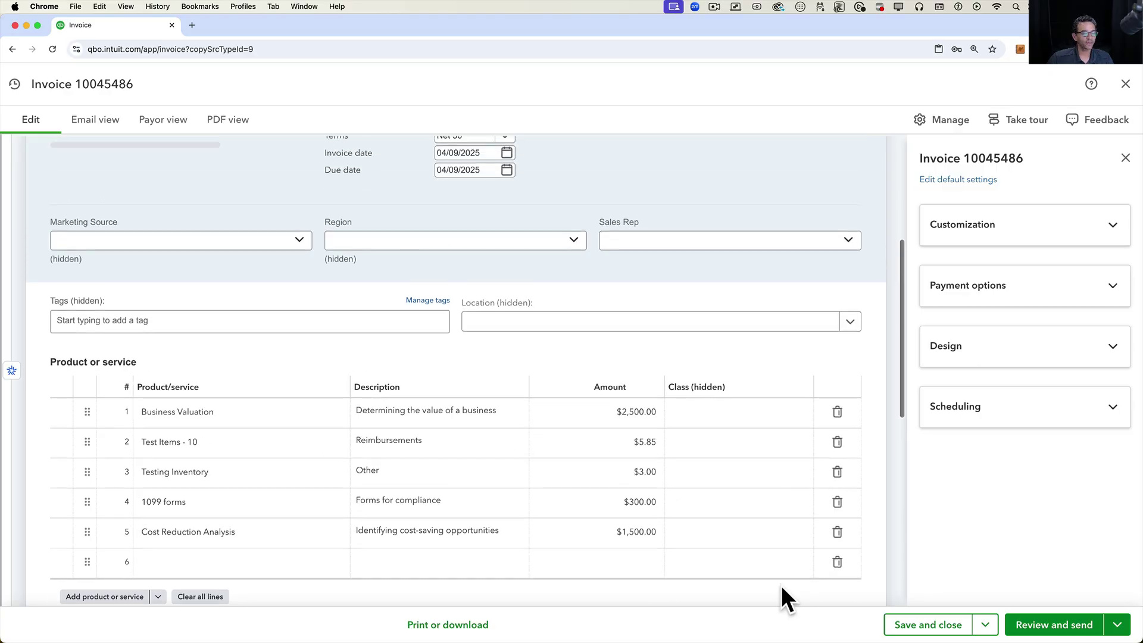
Attempt to save invoice 10045486, which fails because a customer is required
click(985, 624)
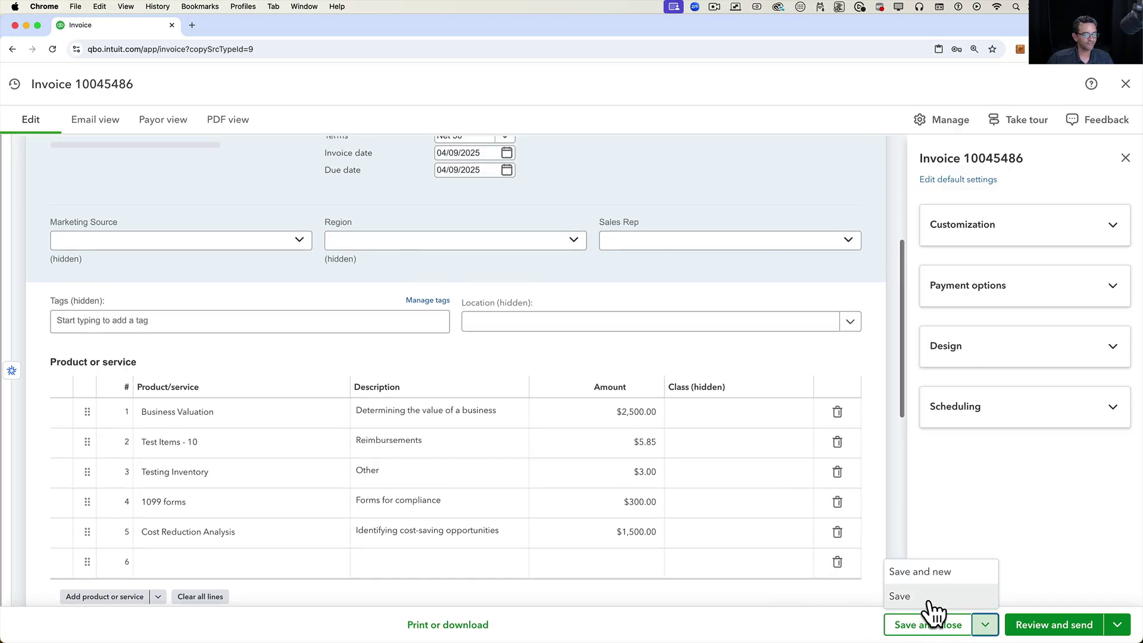
click(927, 598)
click(982, 626)
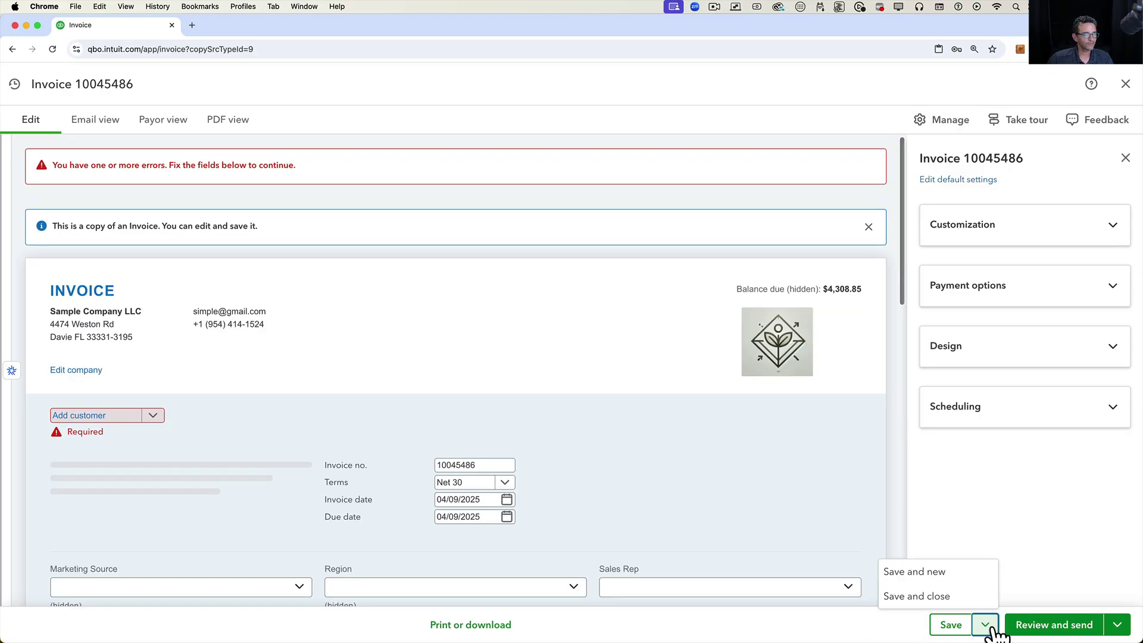
Save invoice 10045486 with its customer assigned, balance $4,308.85, and open More actions
click(944, 597)
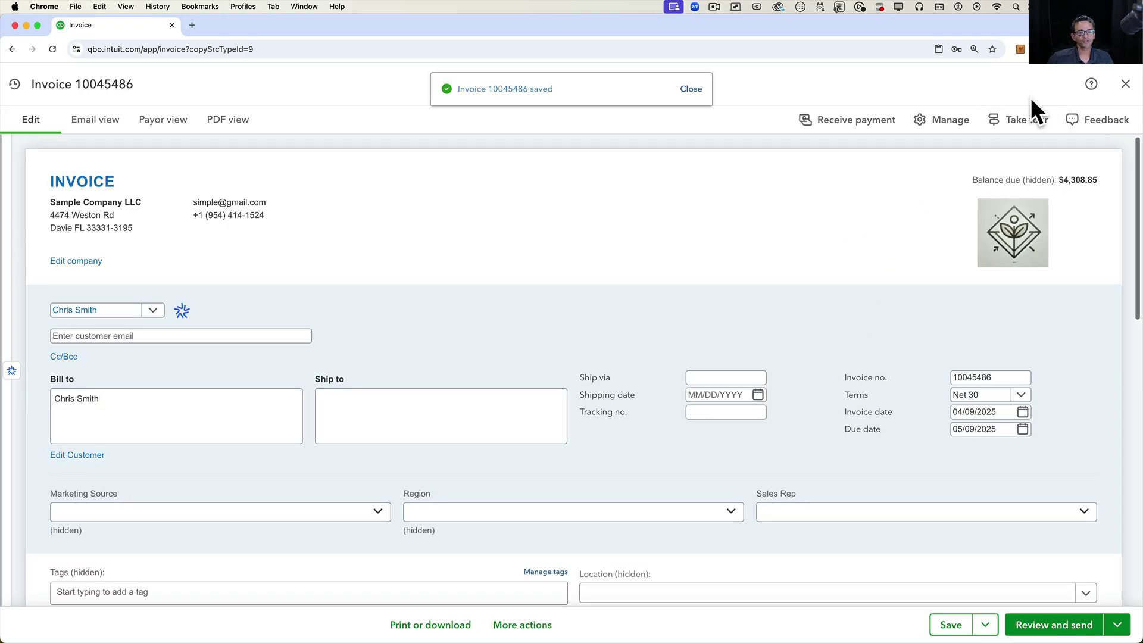
mouse_move(991, 253)
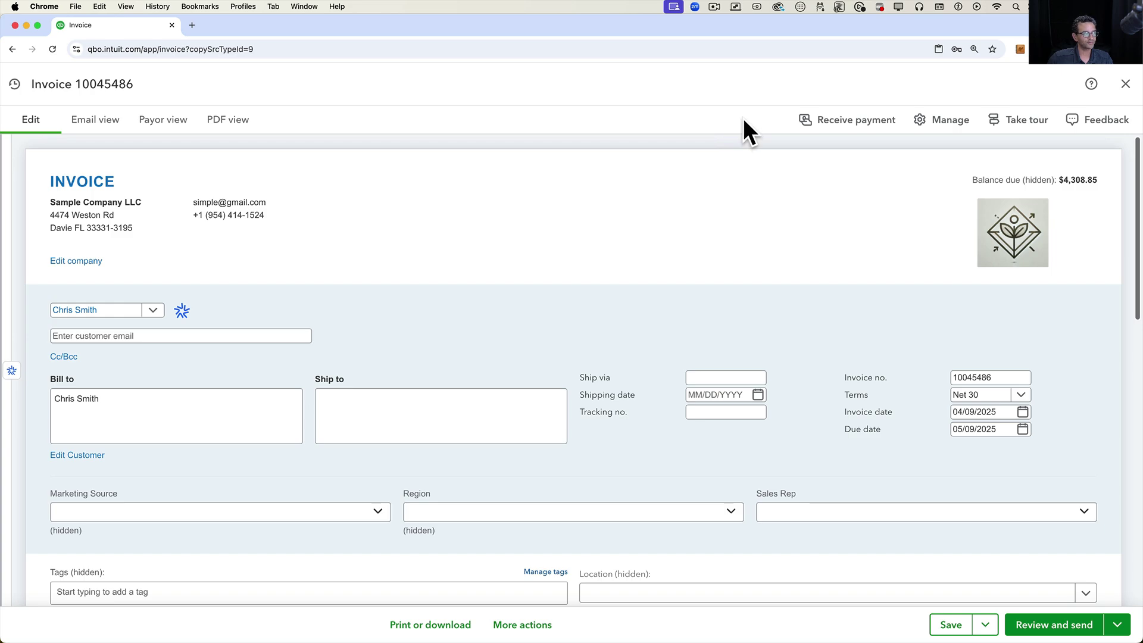
click(524, 625)
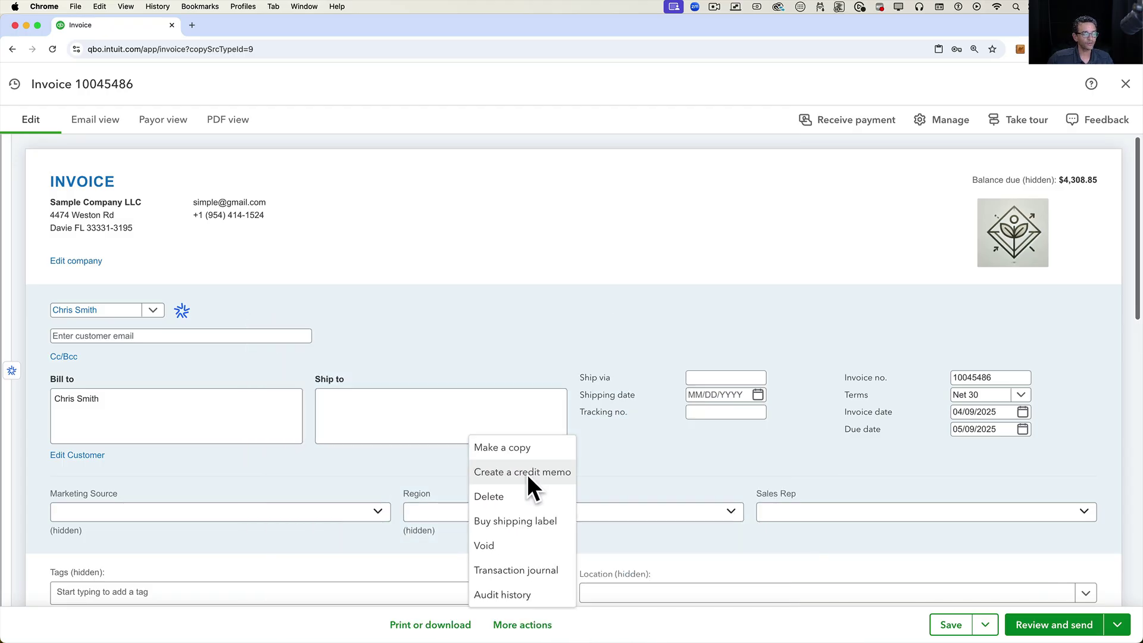
Create and save credit memo 10045487 for $4,308.85 from the invoice, then return home
click(527, 473)
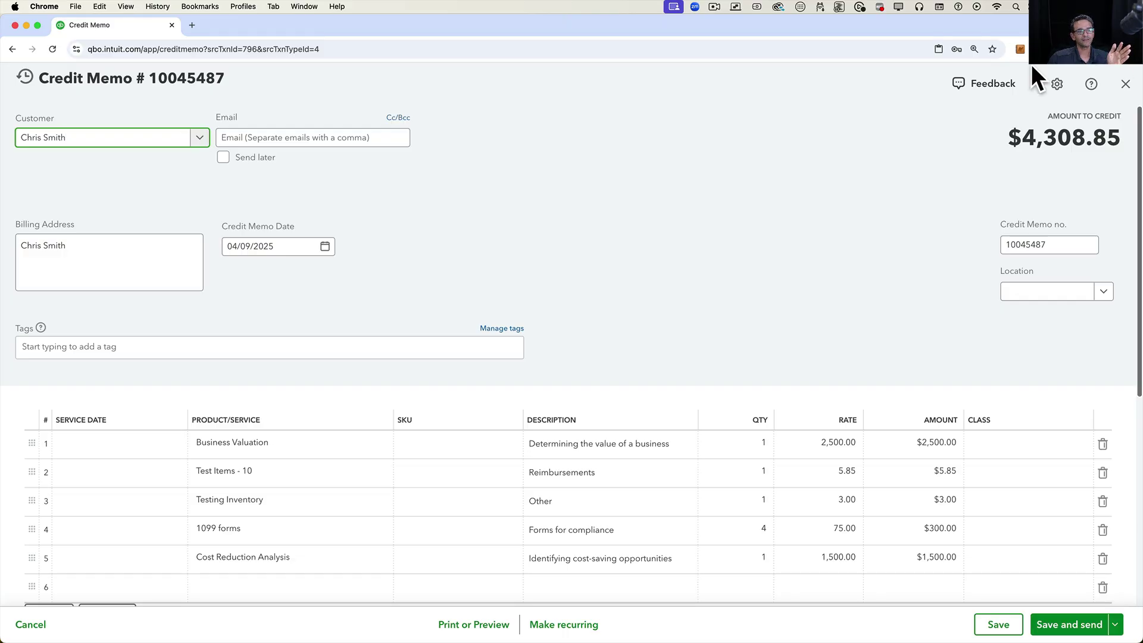
click(1028, 444)
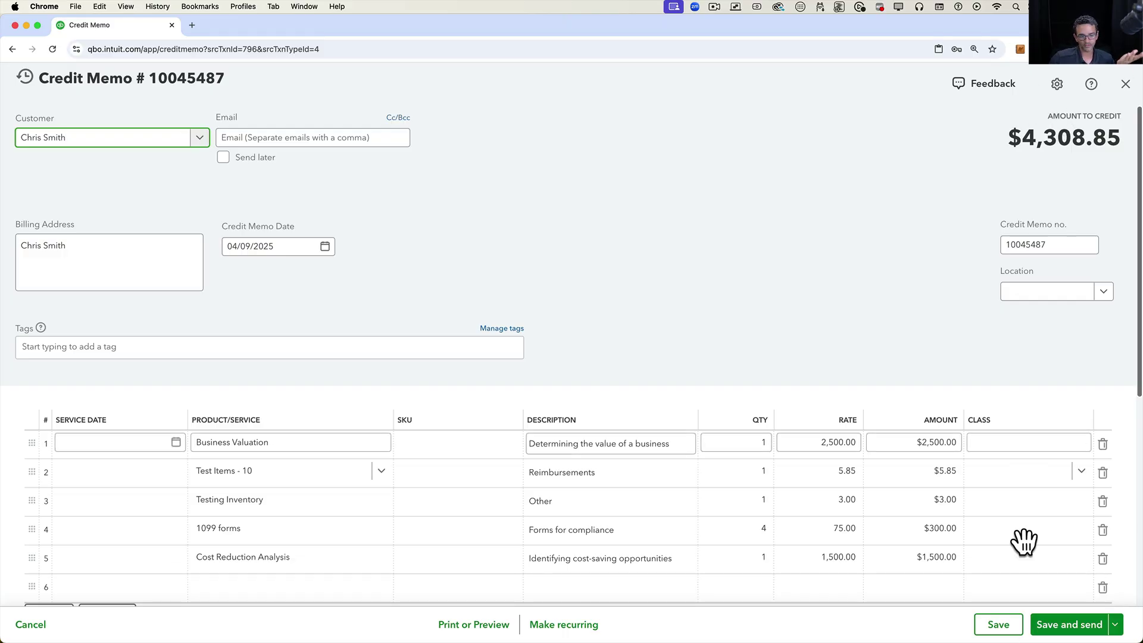
click(999, 624)
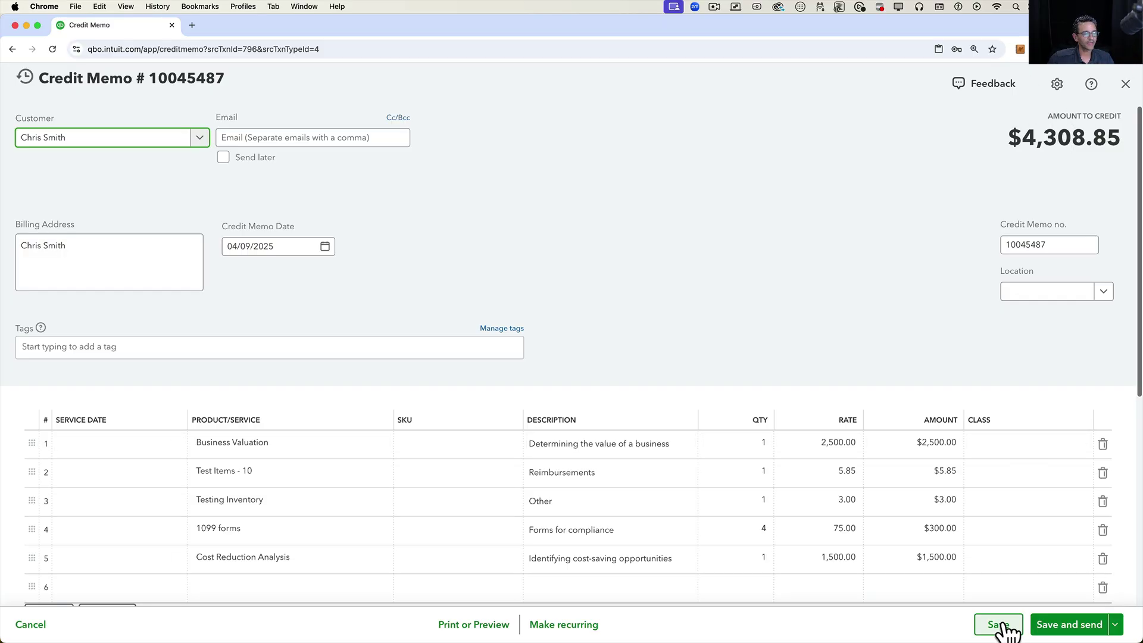
click(999, 625)
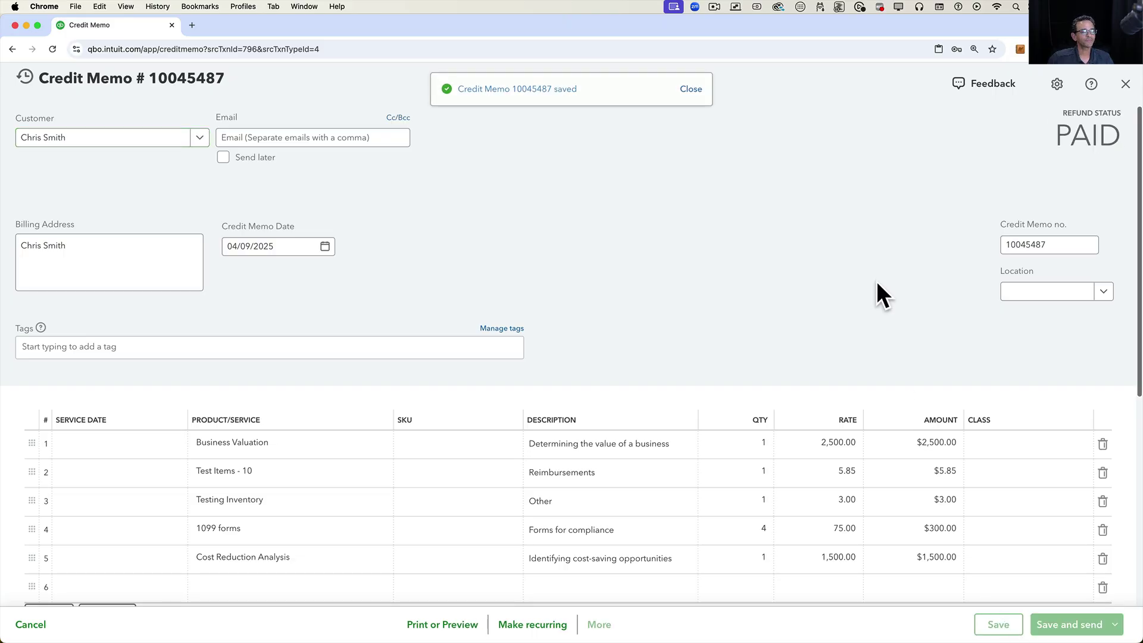
click(692, 96)
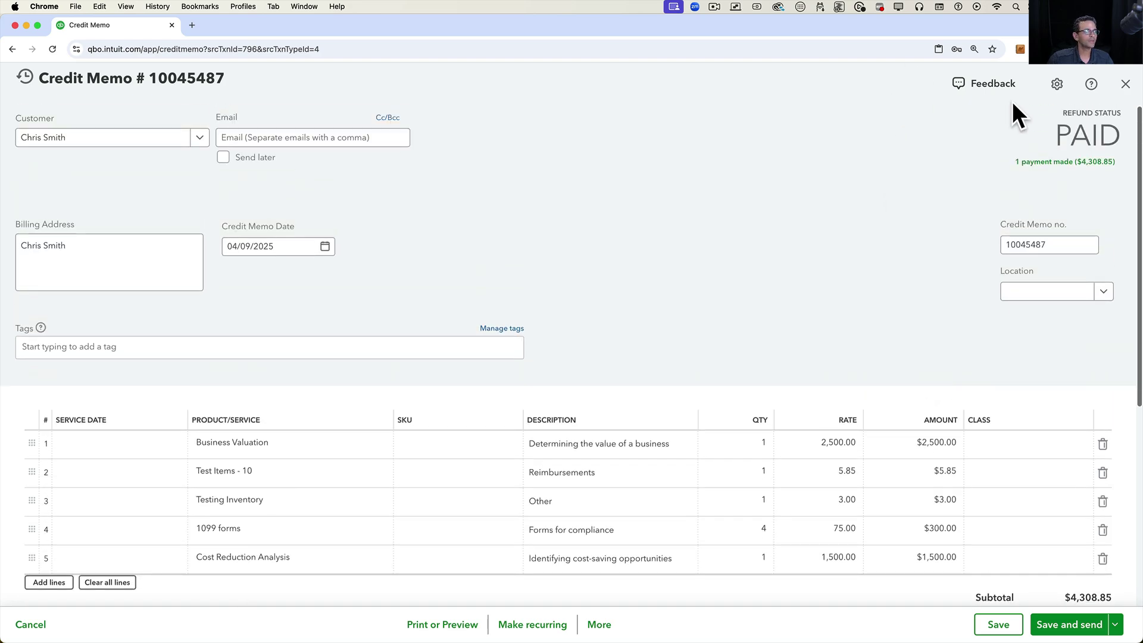
click(1125, 85)
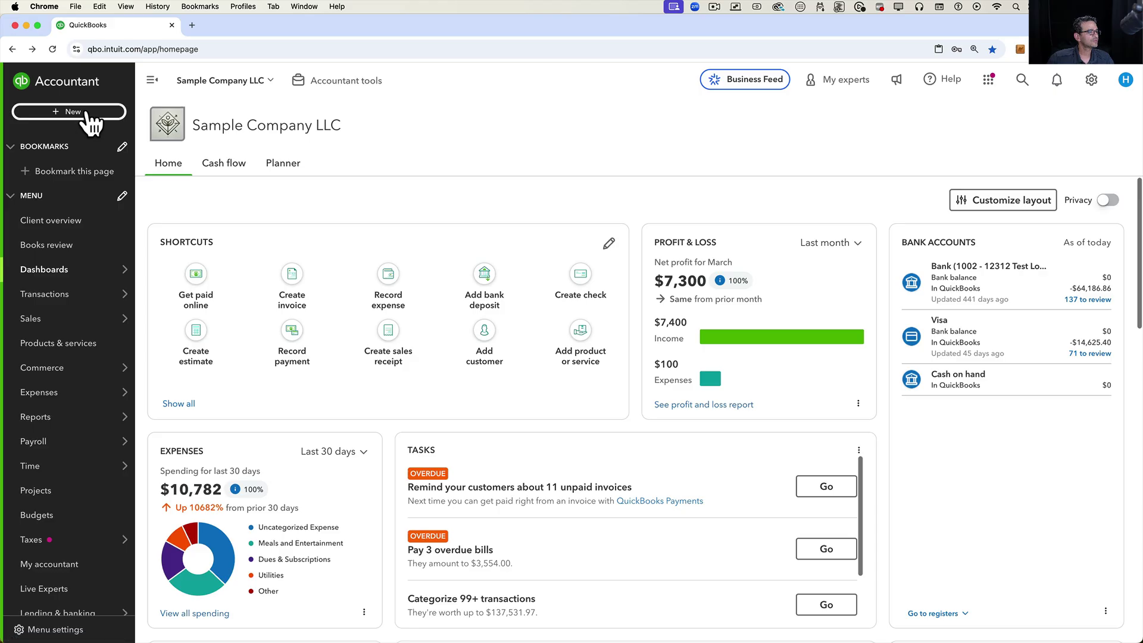
Open the $503,900.00 Owners Draw check from 02/23/2025 via the recent checks list
click(88, 113)
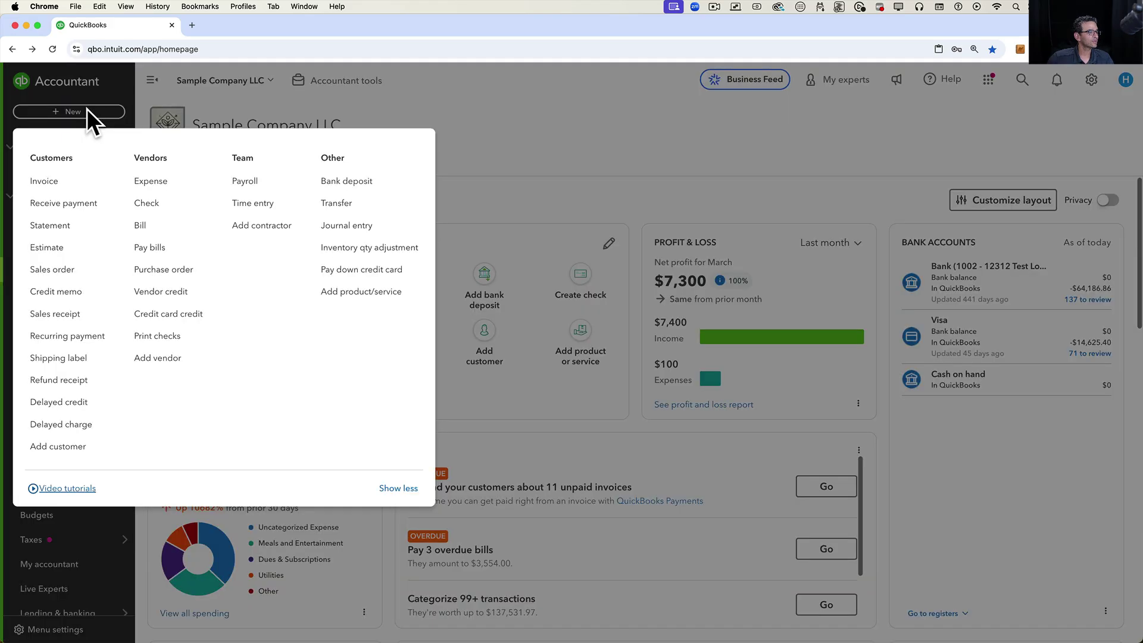
click(155, 202)
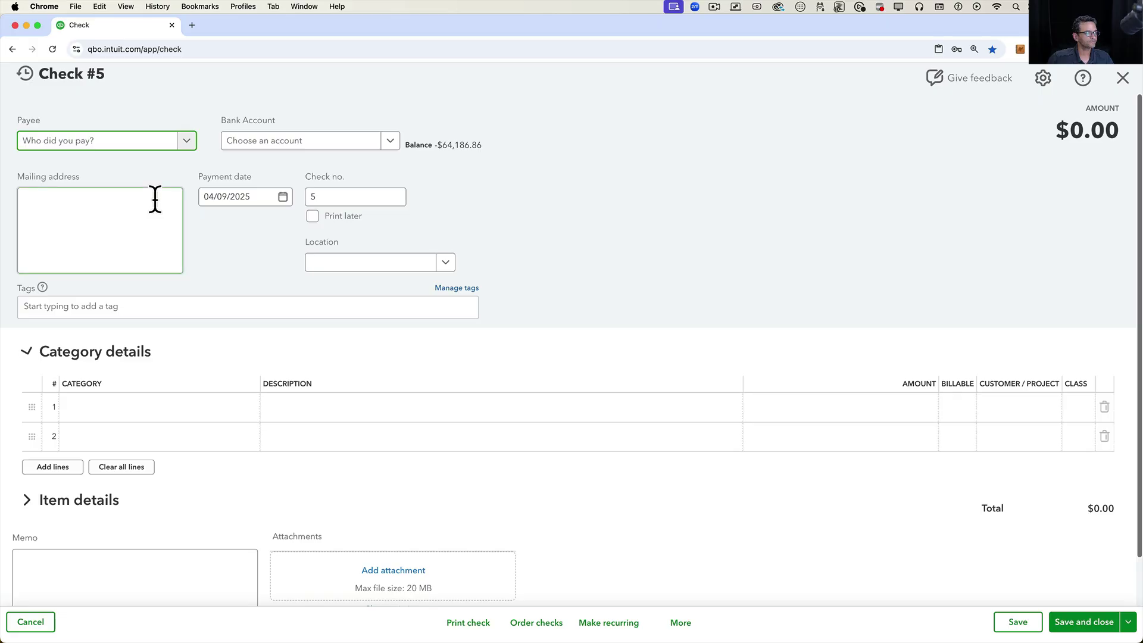
click(29, 76)
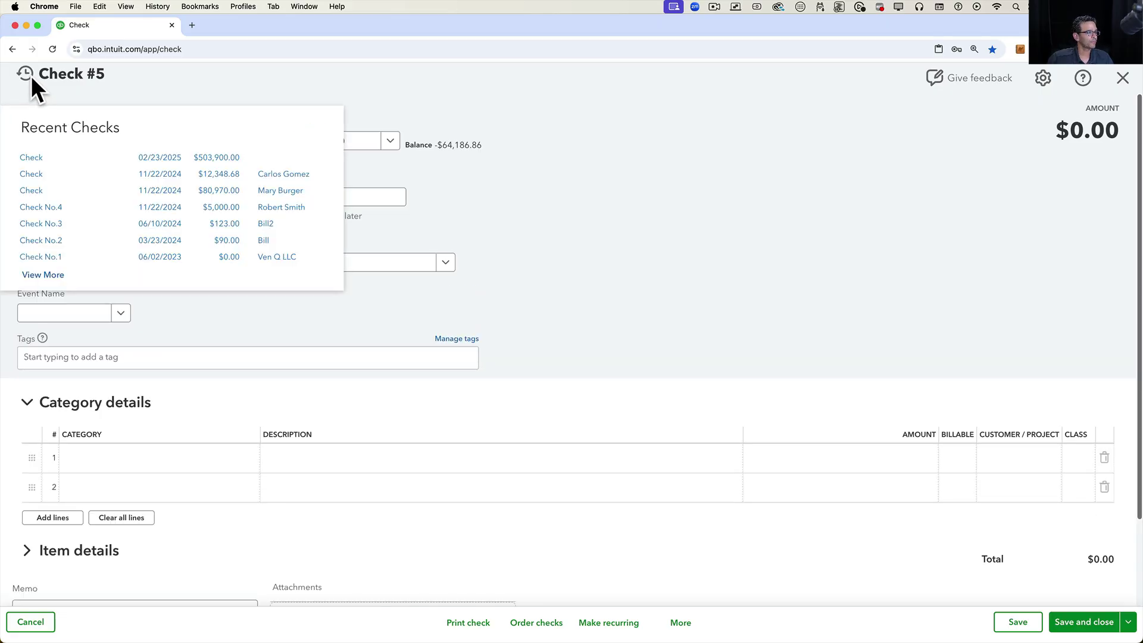
click(220, 155)
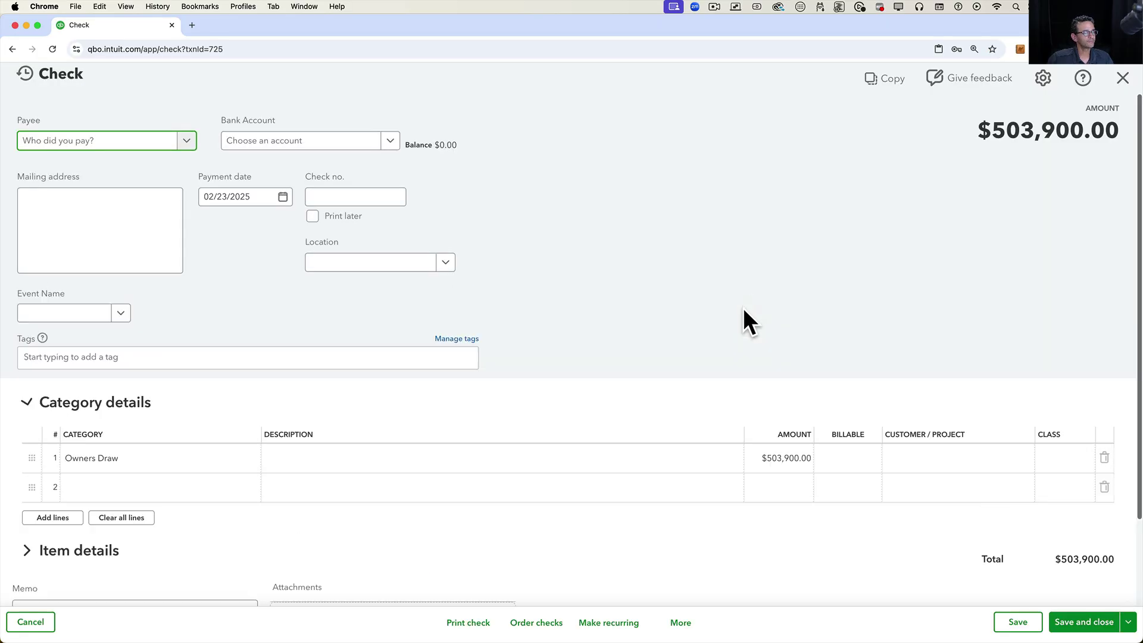
scroll(698, 361, down, 1)
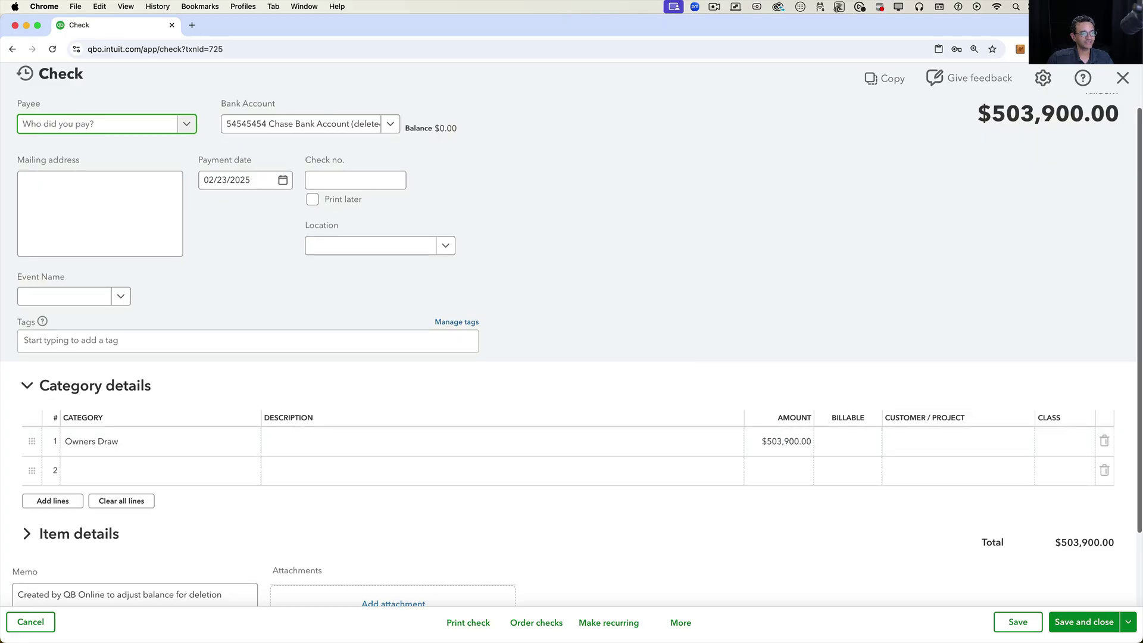
scroll(785, 422, up, 1)
Bring up the check's Copy options and list the Copy to transaction types
click(889, 90)
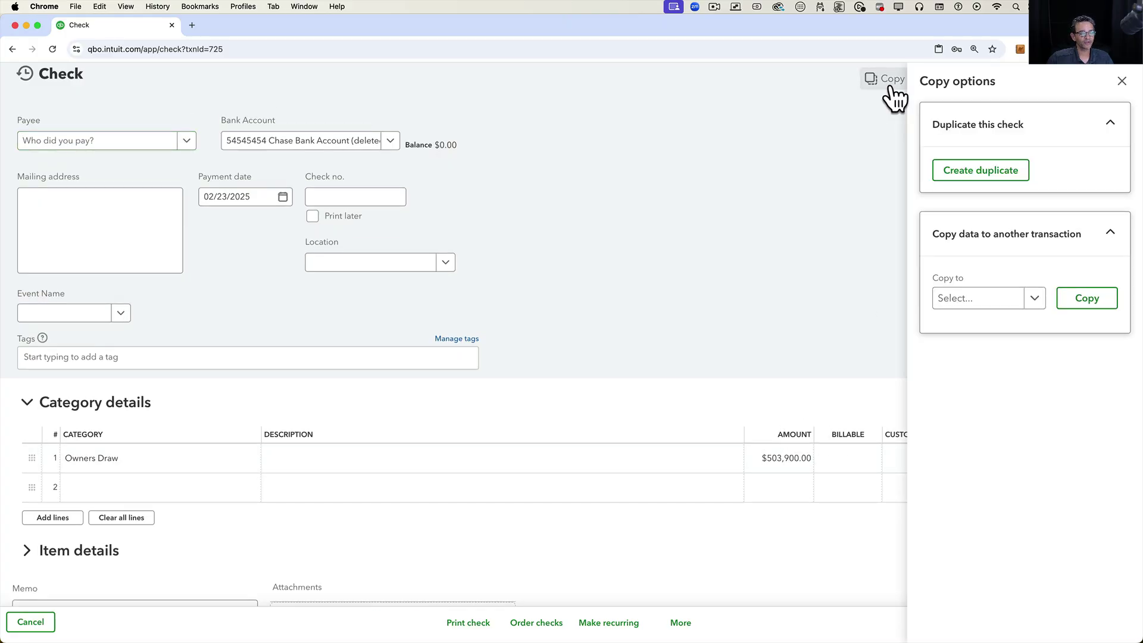
click(972, 301)
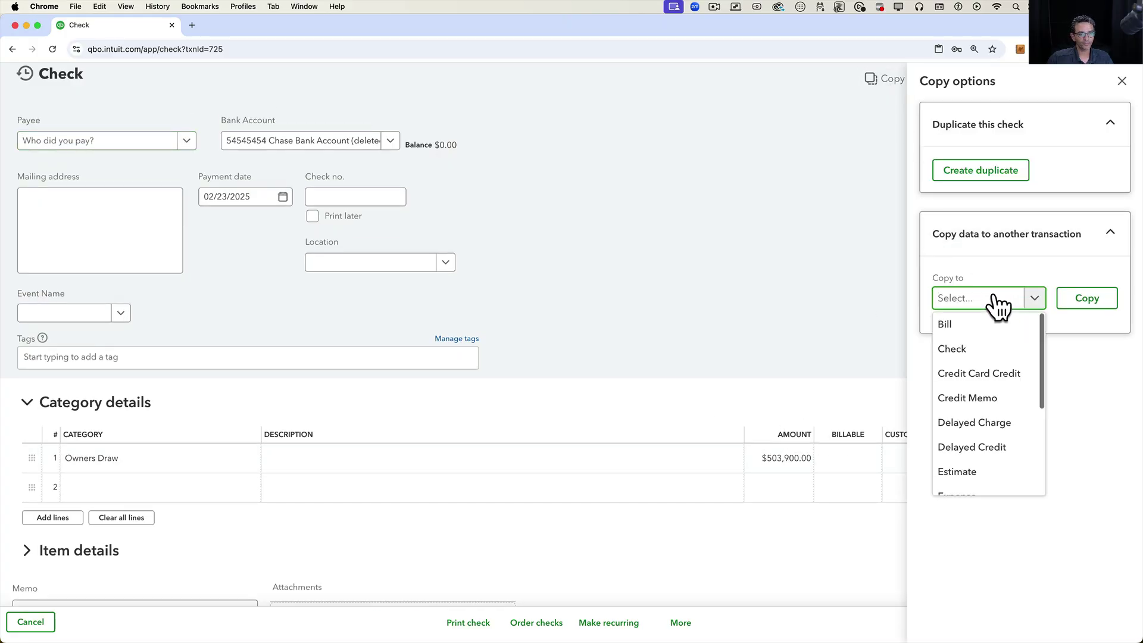
scroll(1018, 452, down, 5)
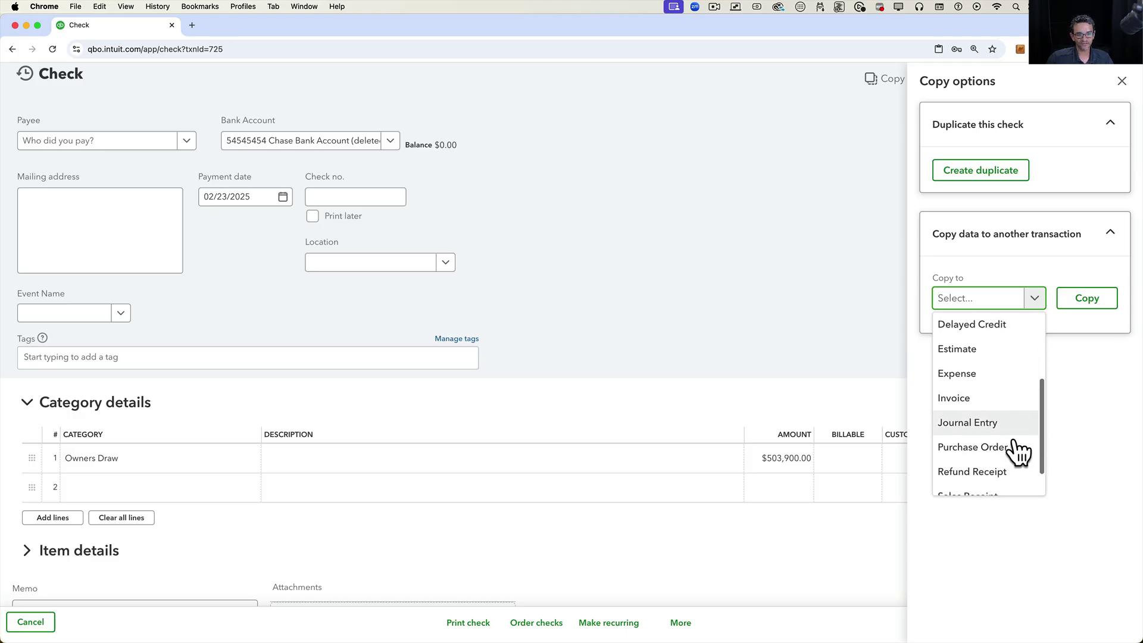
scroll(1019, 452, down, 2)
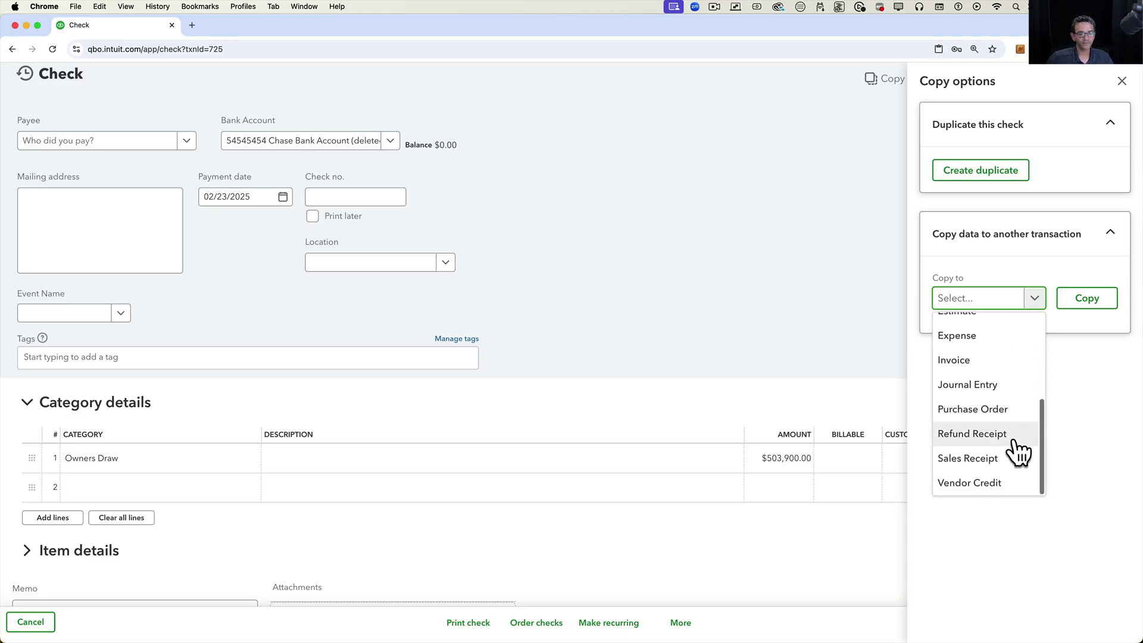
Copy the check into Journal Entry #38 dated 02/23/2025 and inspect its Owners Draw line
click(997, 384)
click(1082, 300)
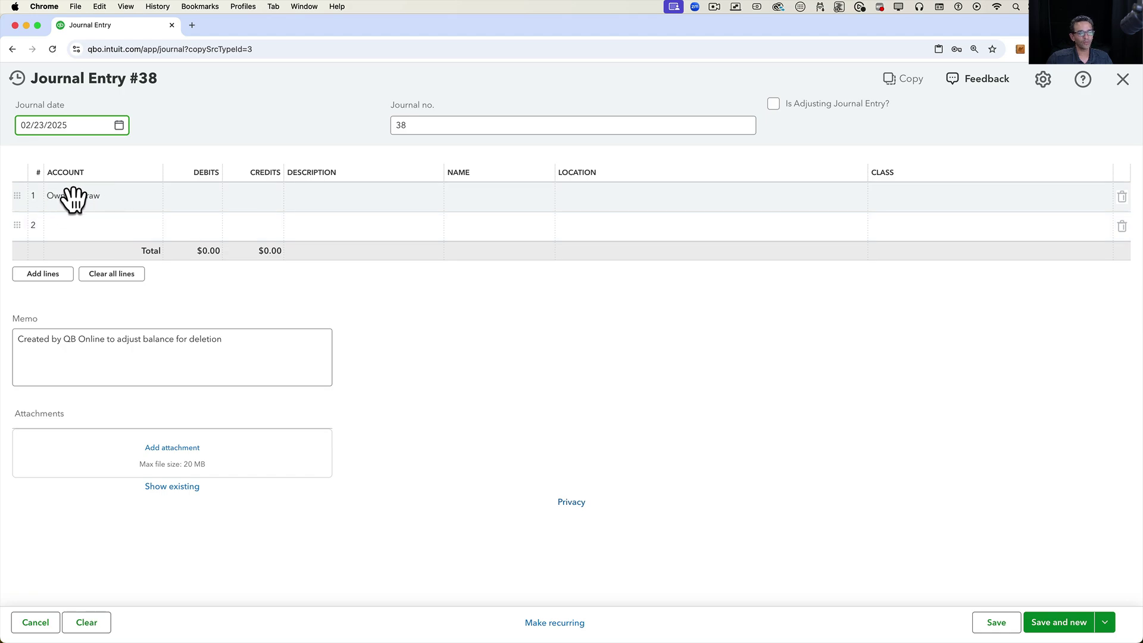
click(253, 198)
click(211, 201)
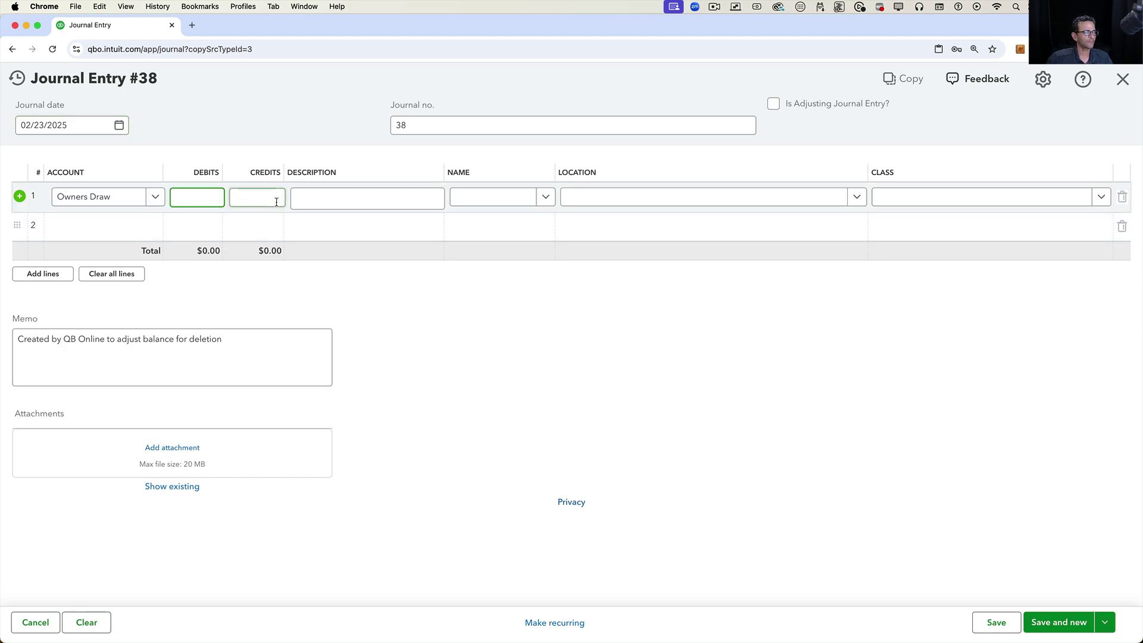
click(276, 201)
click(210, 202)
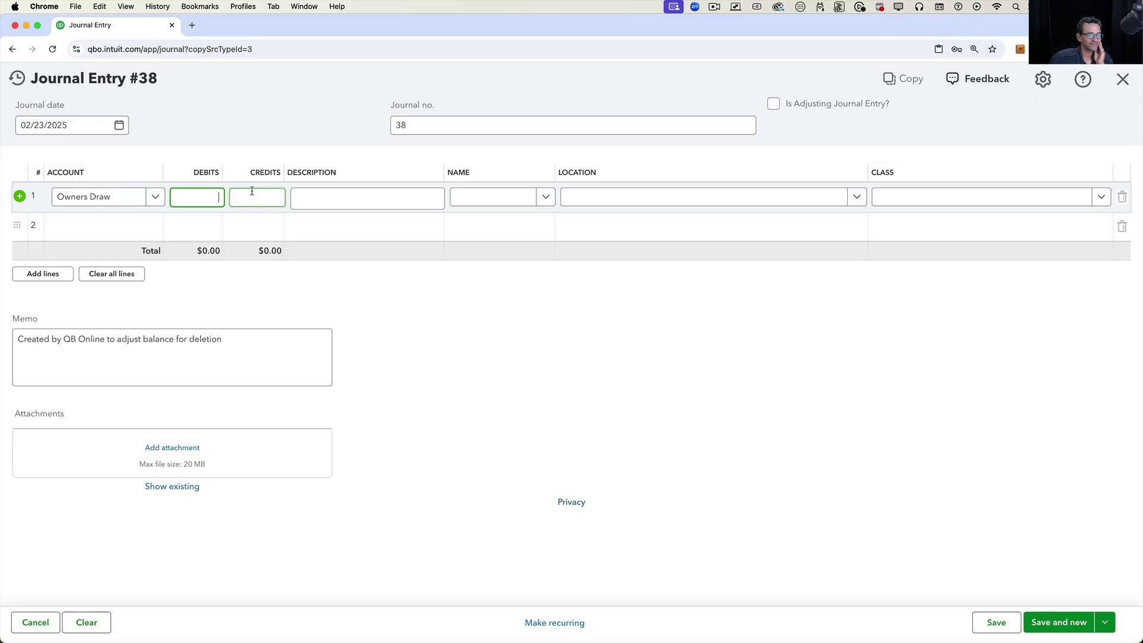
click(90, 201)
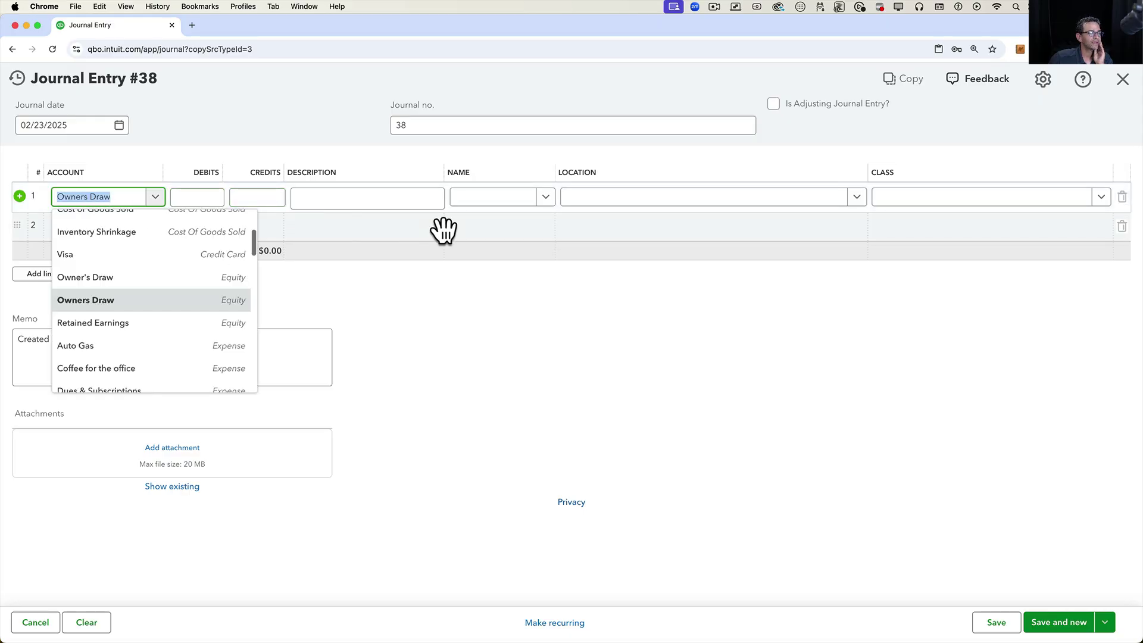
click(15, 78)
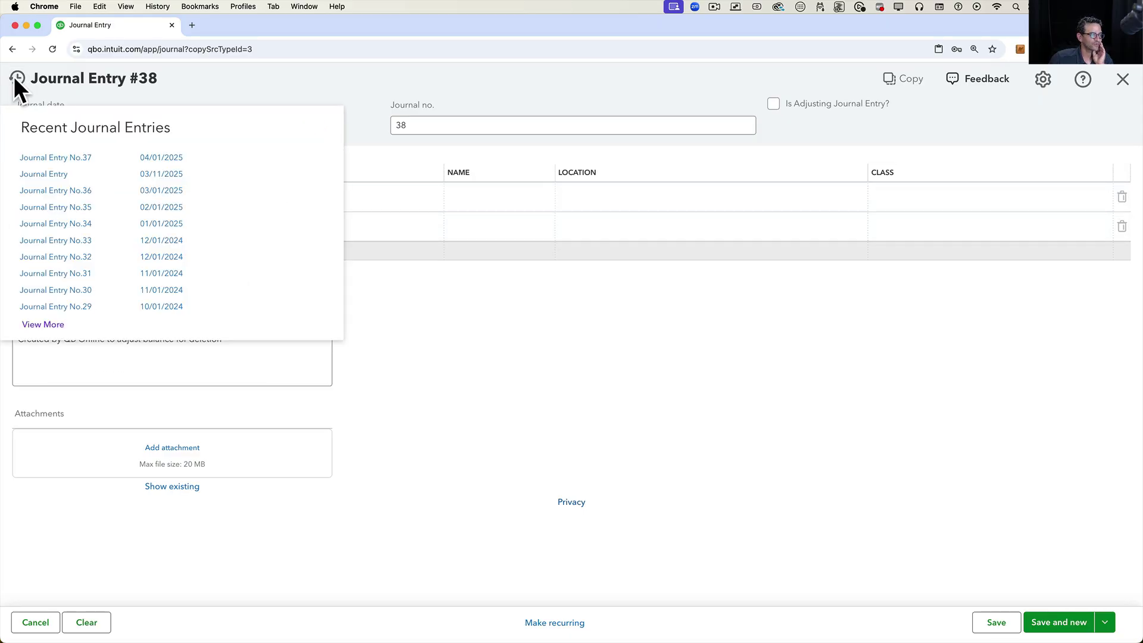
Open Journal Entry #37, discarding the copy, and add Bank $2,500 debit and Cost of Goods Sold $3,000 credit lines
click(62, 157)
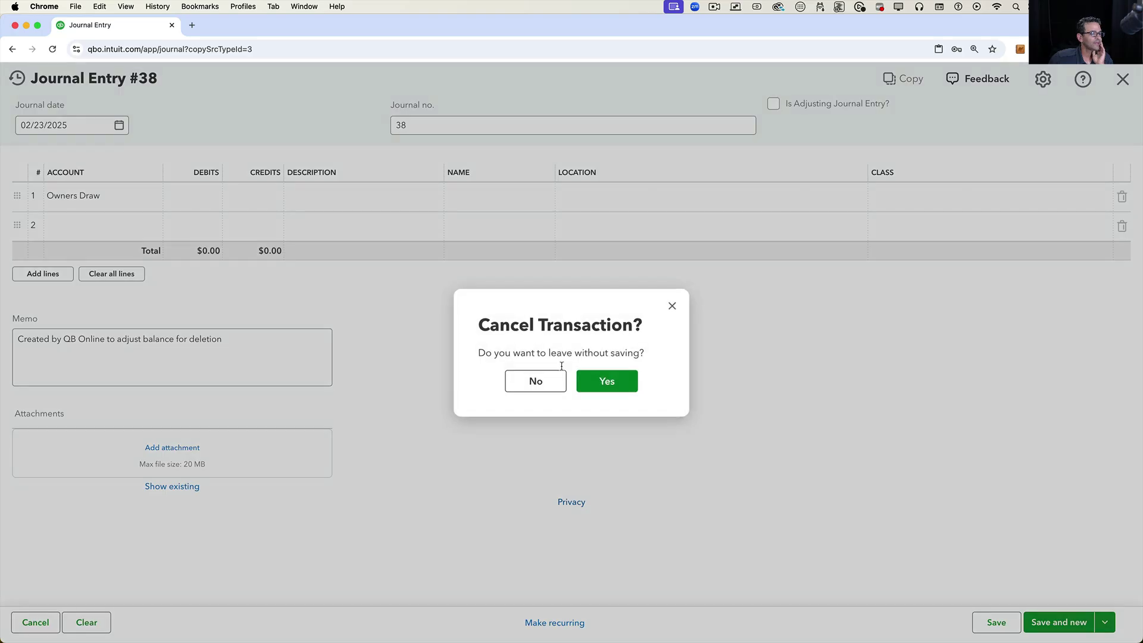
click(613, 384)
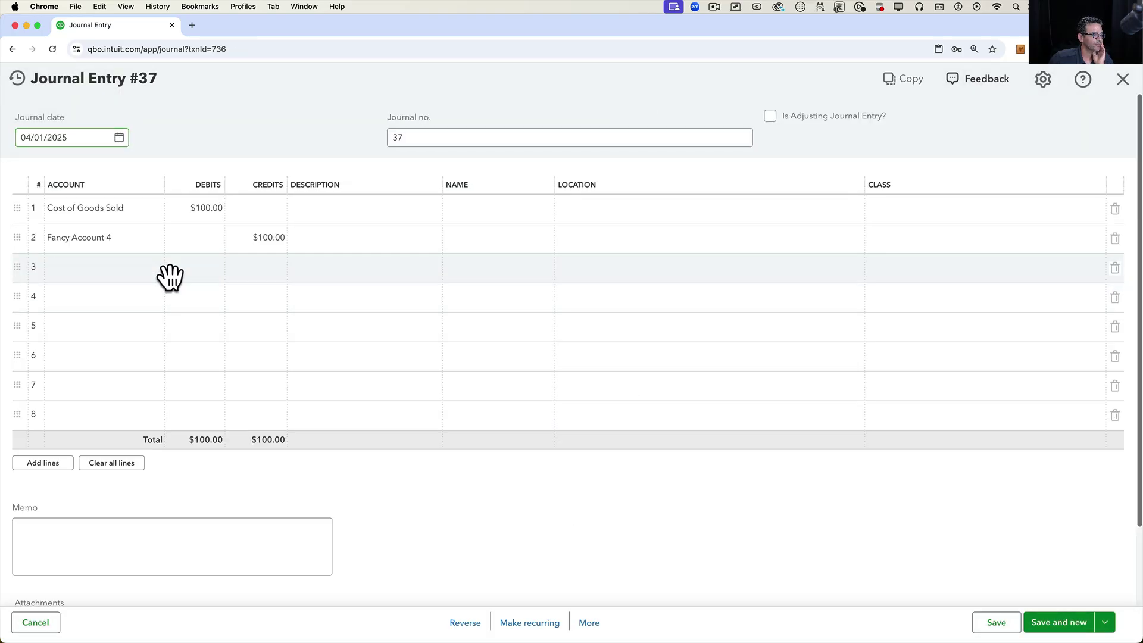
click(169, 276)
click(156, 271)
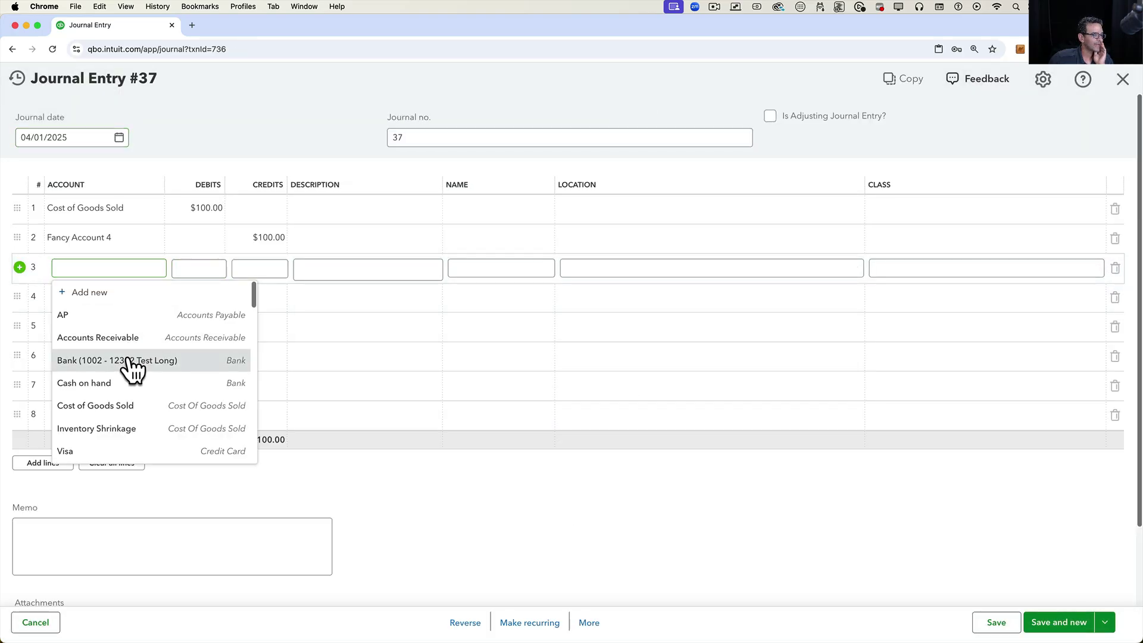
click(131, 368)
click(151, 297)
click(156, 297)
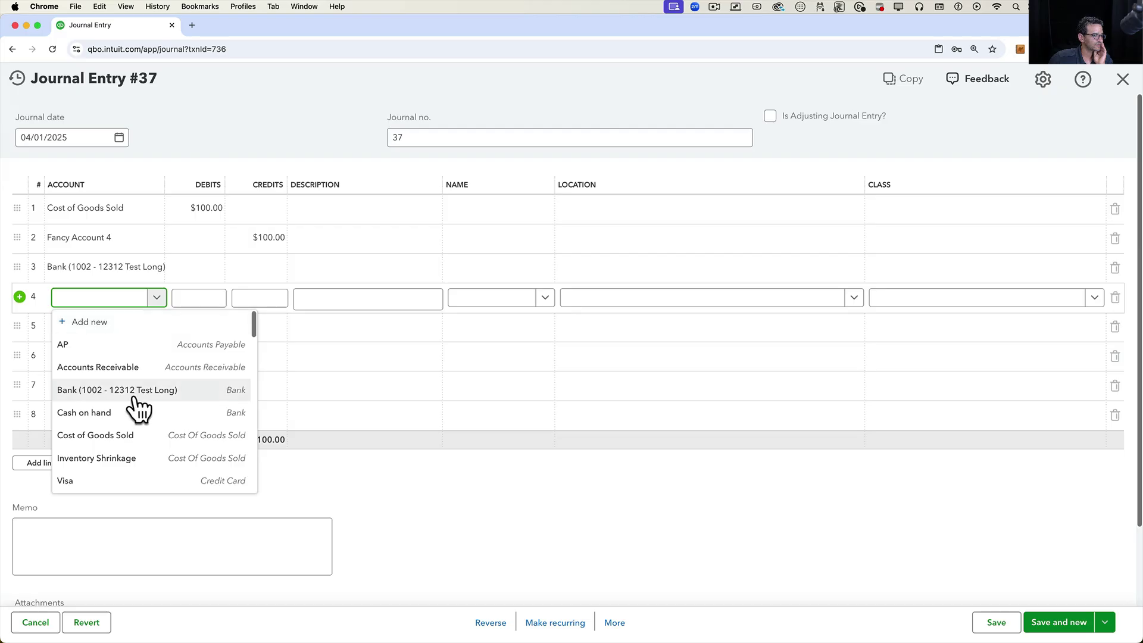
click(131, 443)
click(205, 269)
text(2)
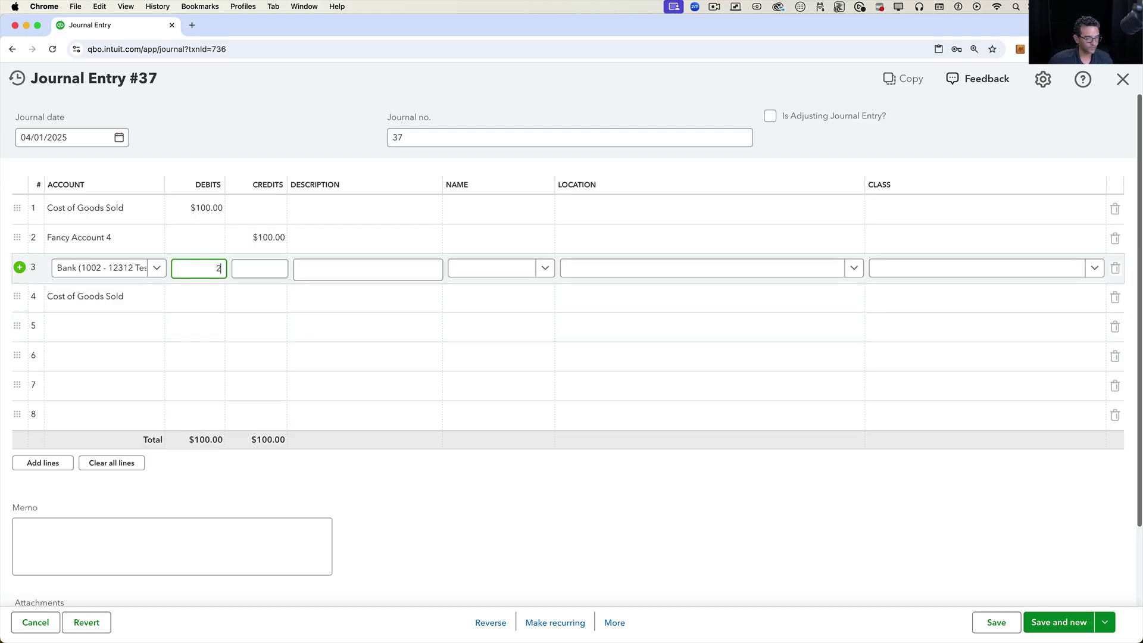
text(,500)
click(266, 295)
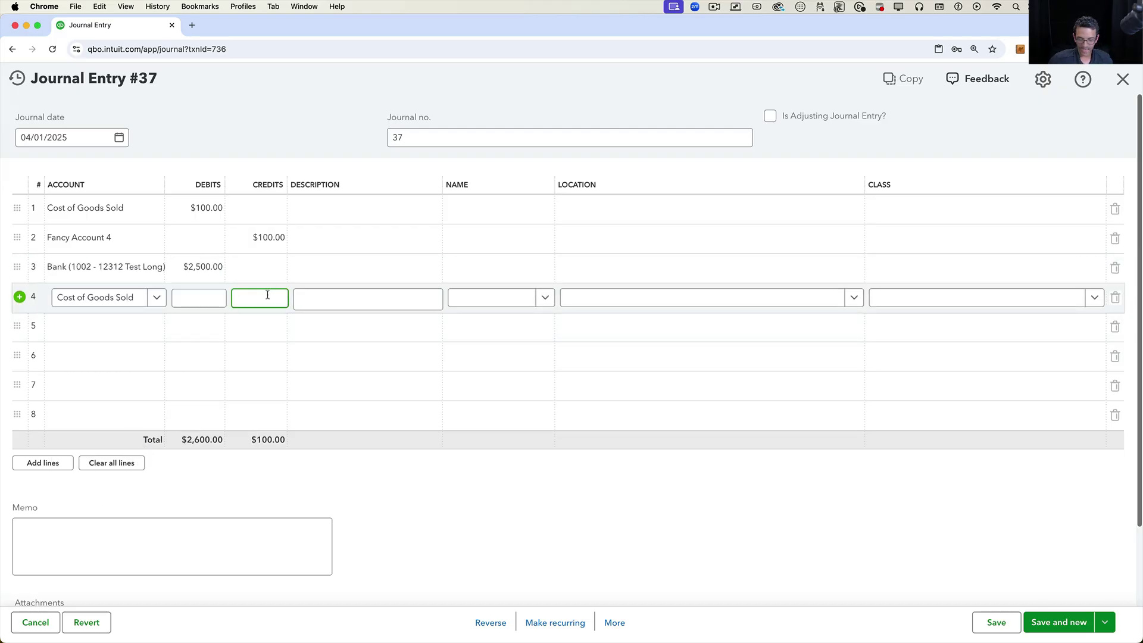
key(Tab)
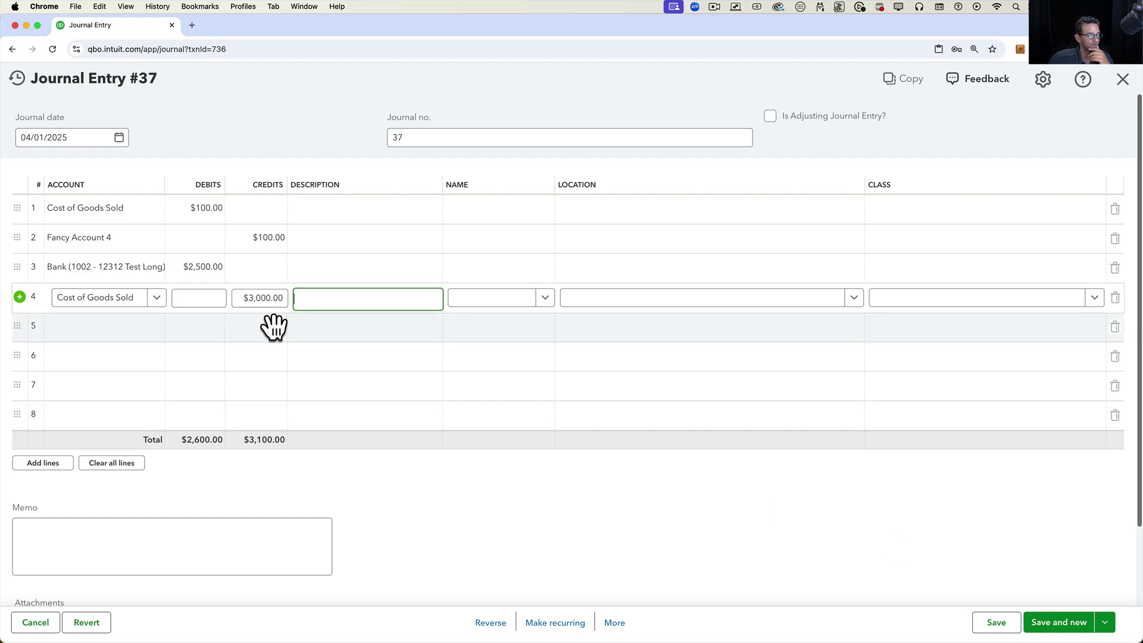
Add a Cash on hand line and save the entry, applying changes to this one only
click(146, 324)
click(157, 327)
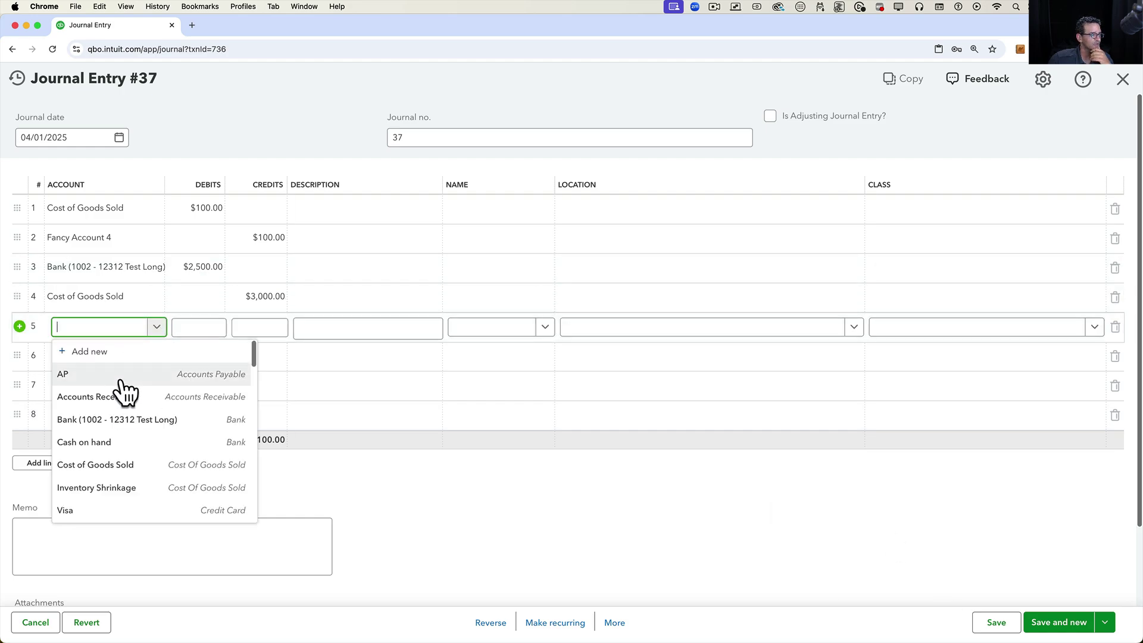
click(126, 447)
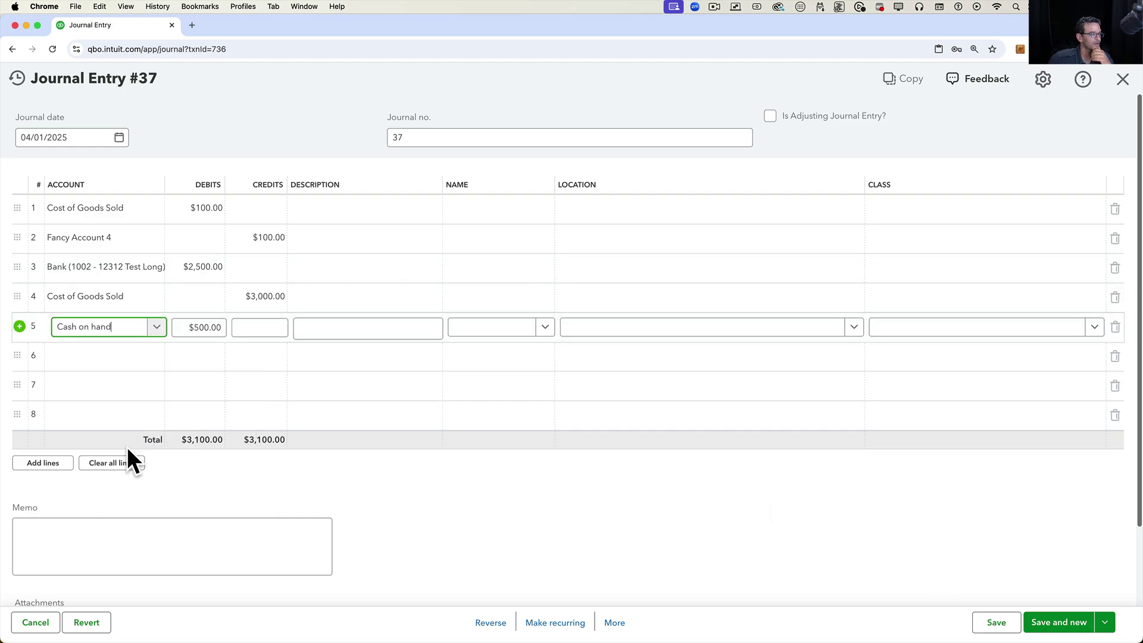
click(992, 625)
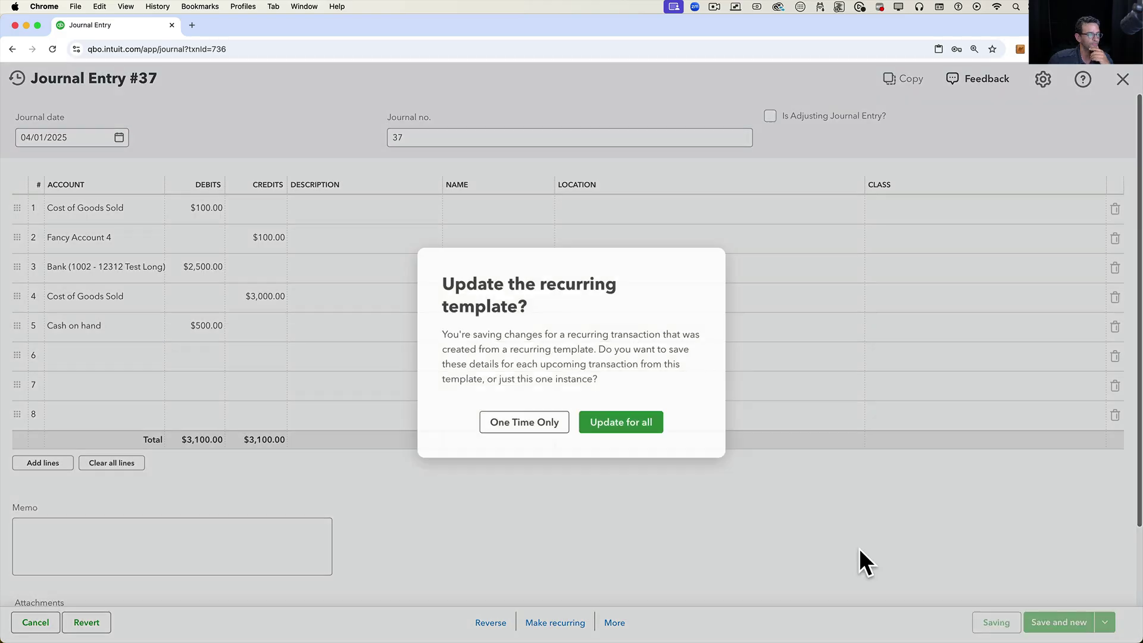
click(537, 428)
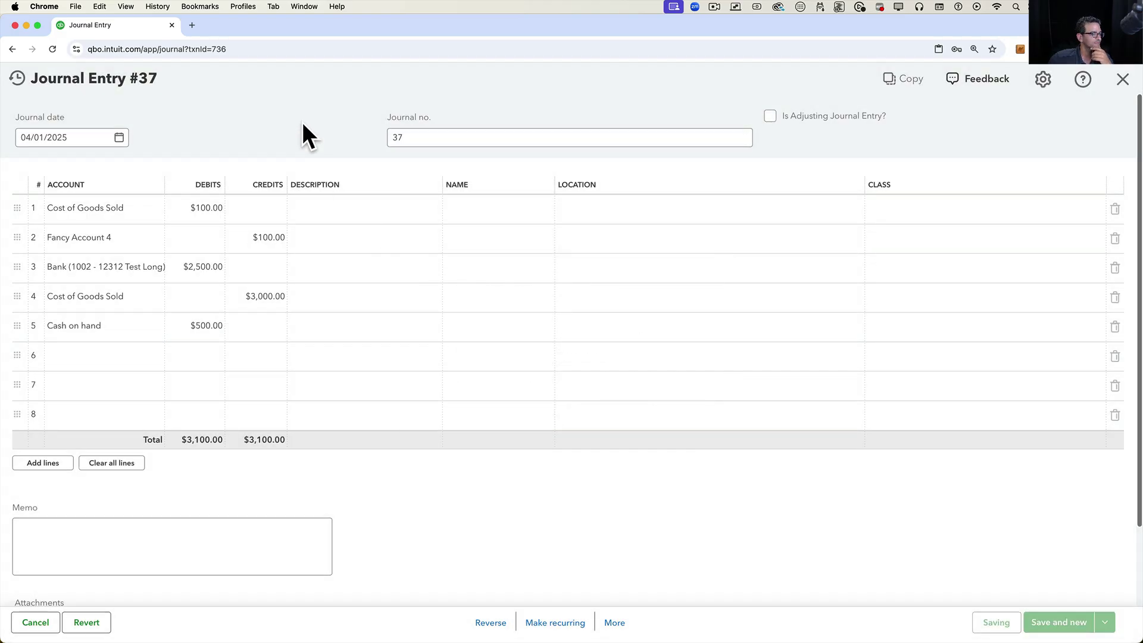
Browse Journal Entry #37's Copy to transaction types, such as Bill, Check and Invoice
click(905, 80)
click(993, 275)
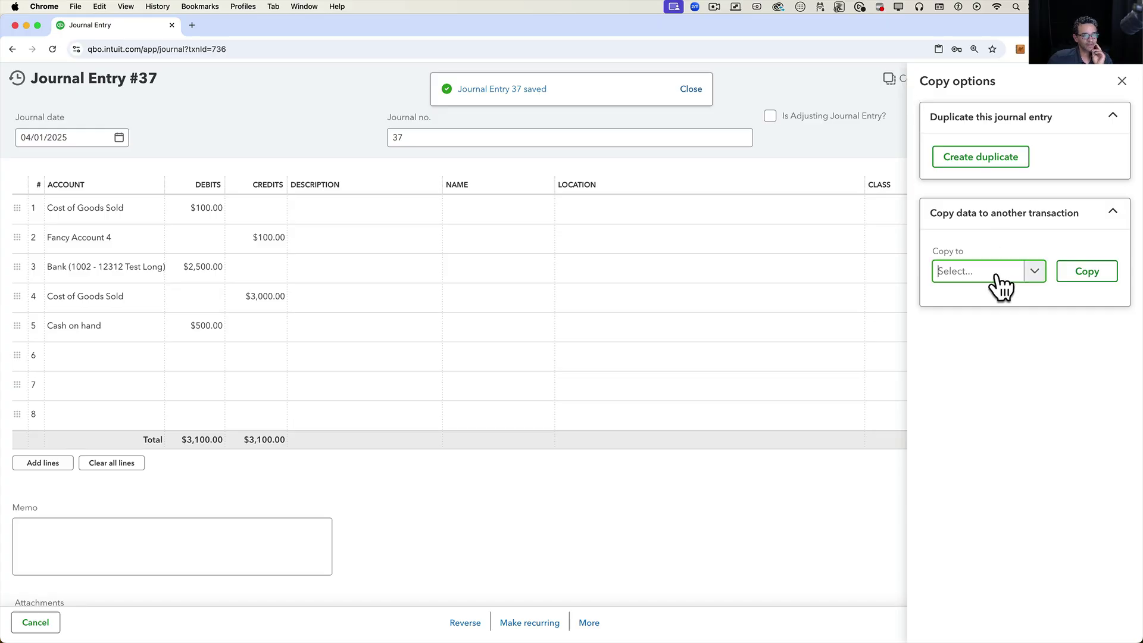
scroll(983, 357, down, 1)
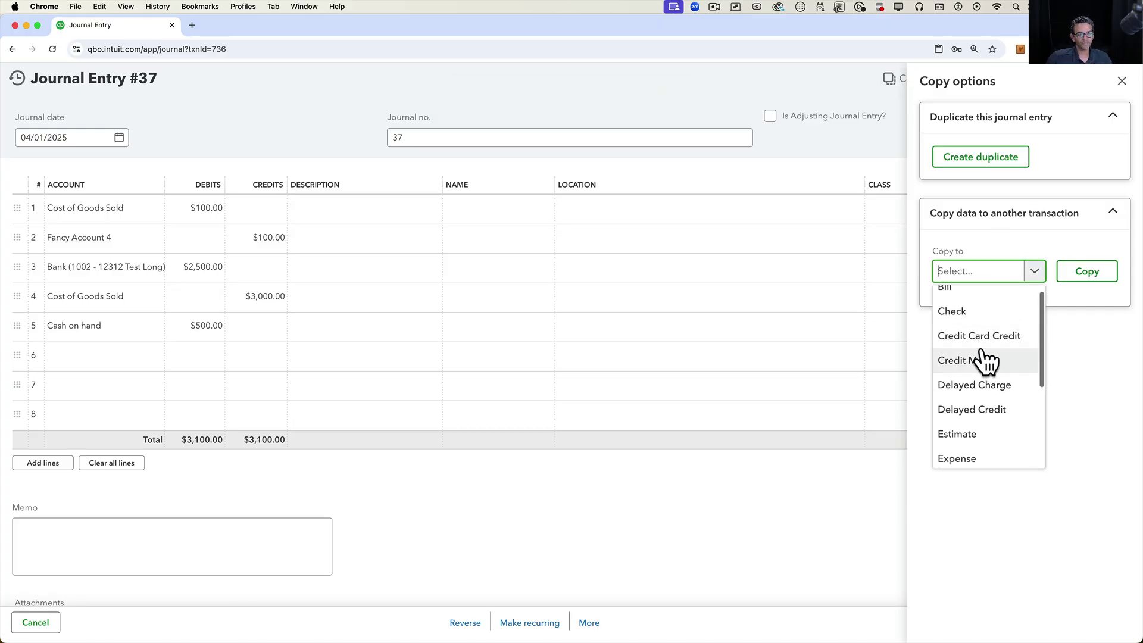
scroll(975, 307, up, 1)
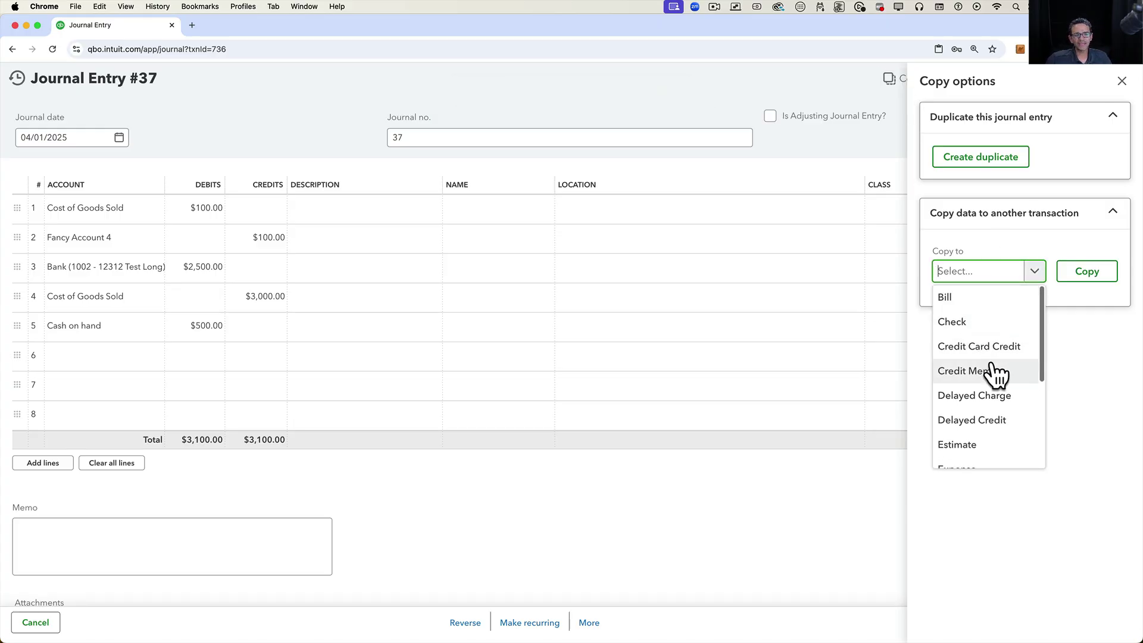
scroll(1011, 371, down, 3)
scroll(987, 423, down, 2)
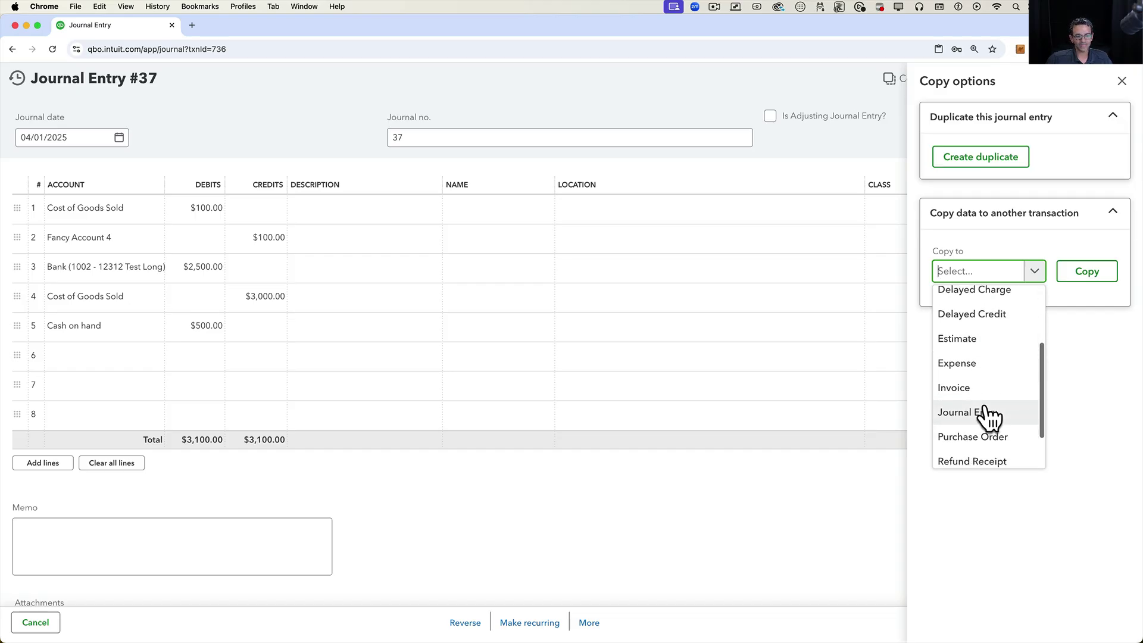
scroll(985, 416, down, 2)
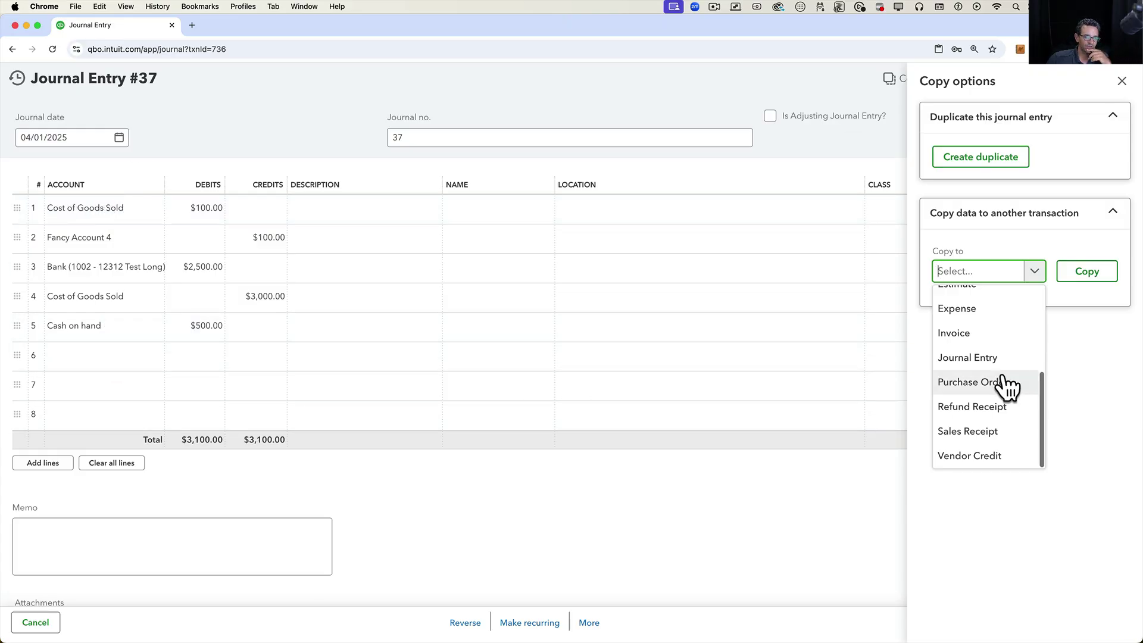
scroll(1006, 387, up, 2)
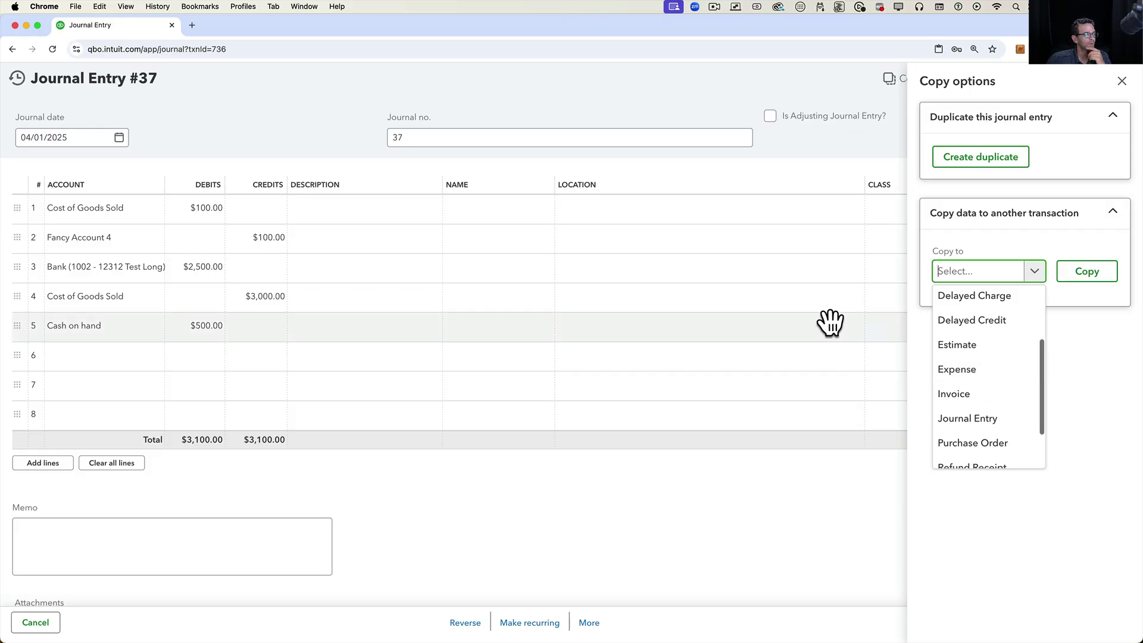
scroll(1012, 390, up, 4)
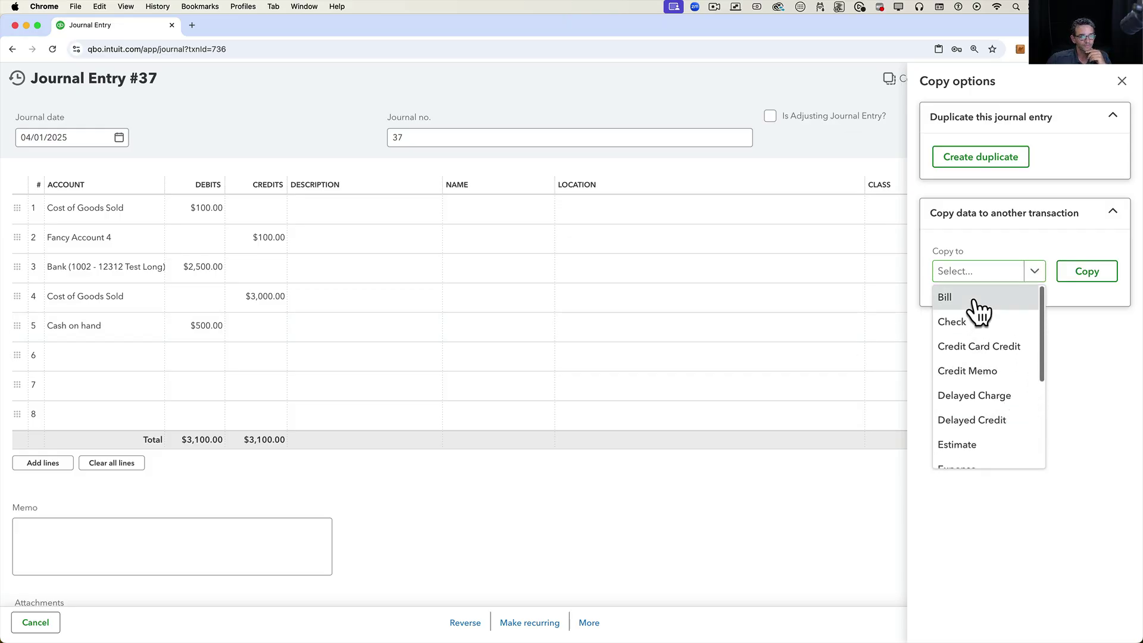
Copy the journal entry into a new bill and make the line 2, 3 and 5 amounts negative
click(975, 301)
click(1088, 275)
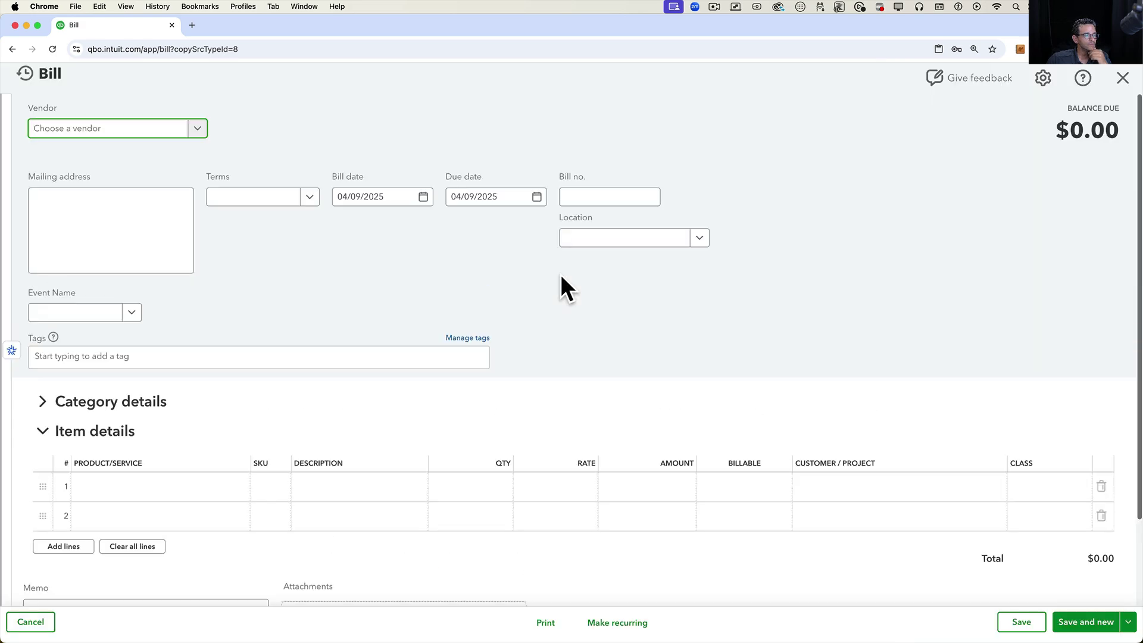
scroll(540, 377, down, 2)
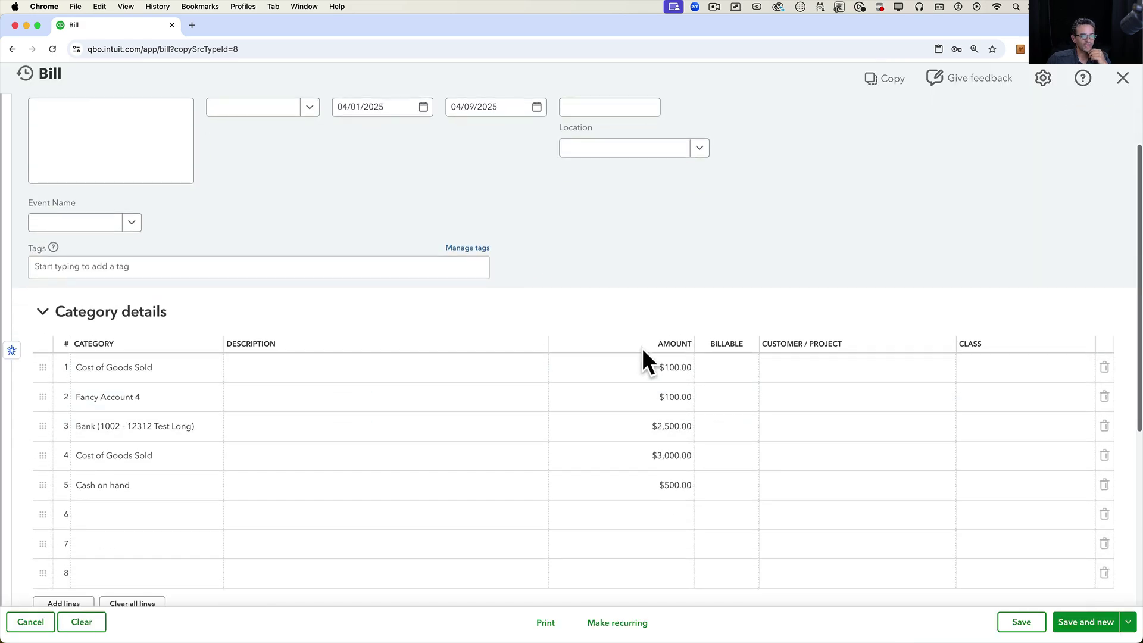
click(643, 367)
click(640, 397)
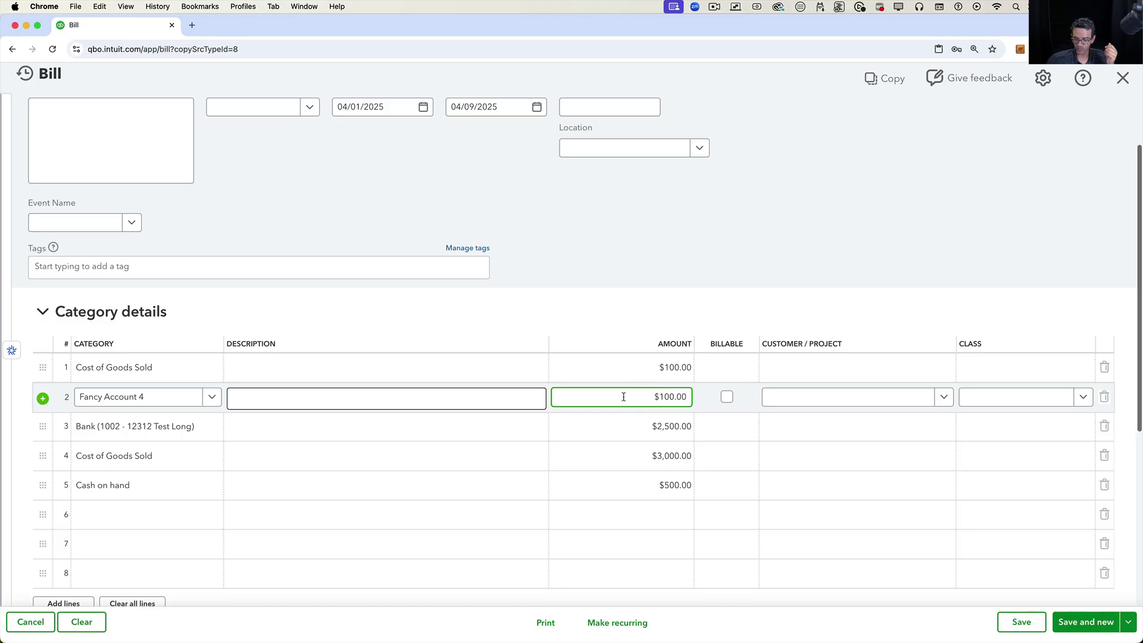
text(-)
click(615, 454)
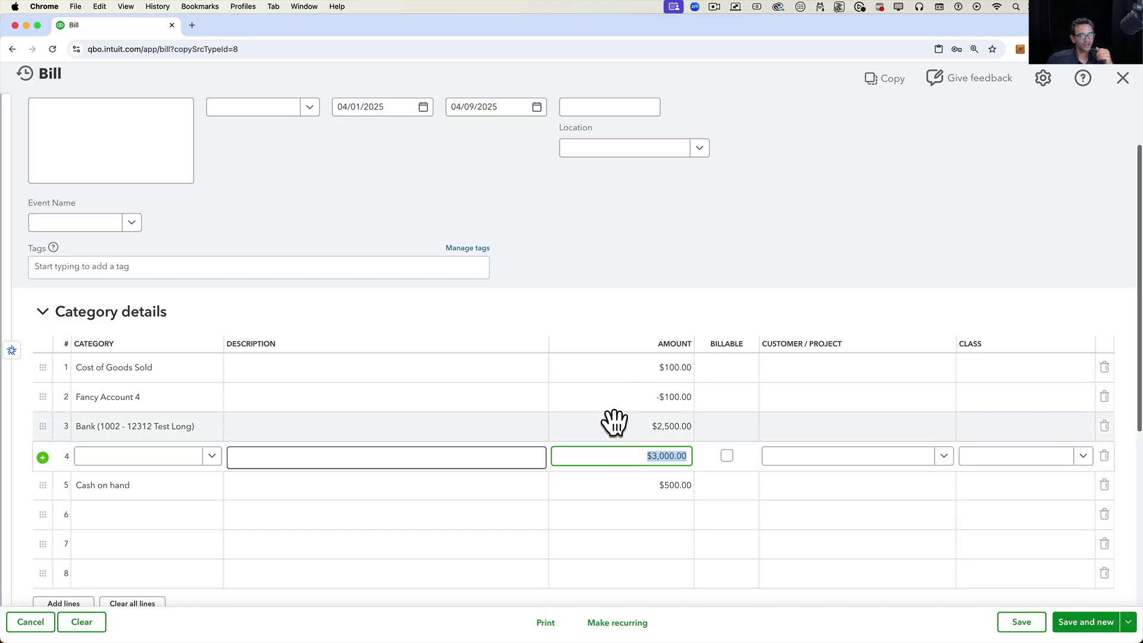
click(618, 423)
click(619, 422)
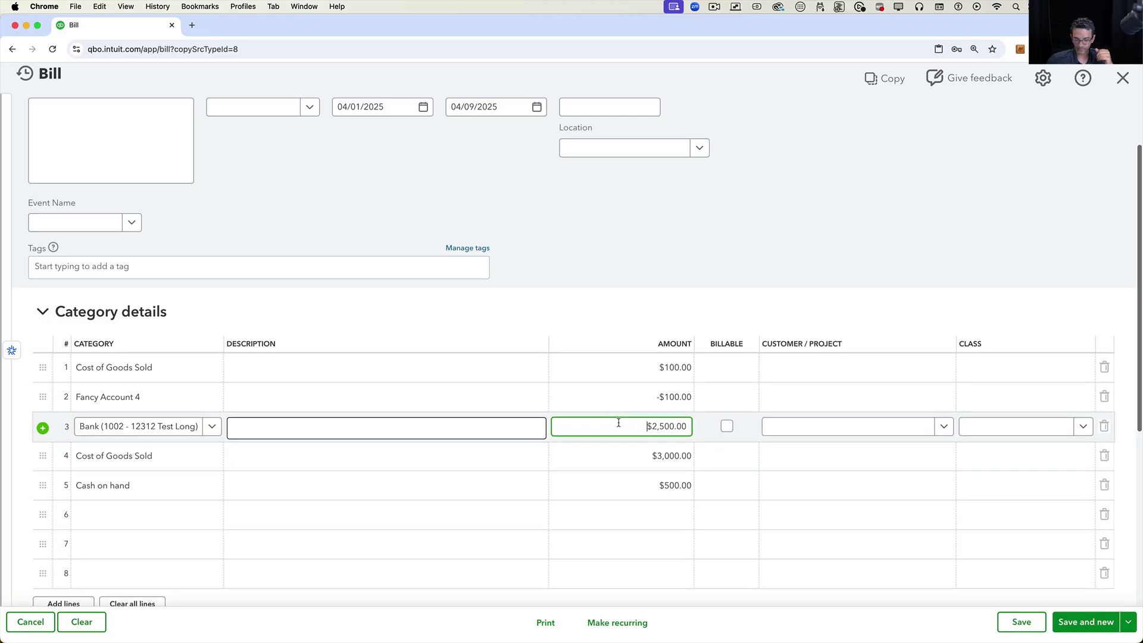
click(613, 487)
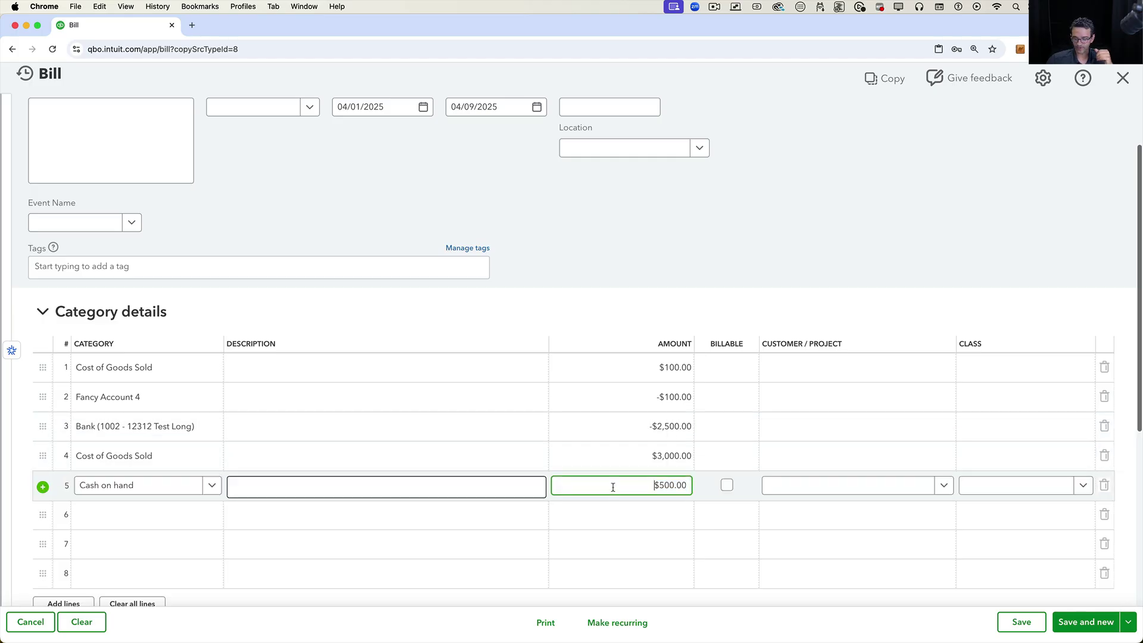
click(553, 387)
click(642, 518)
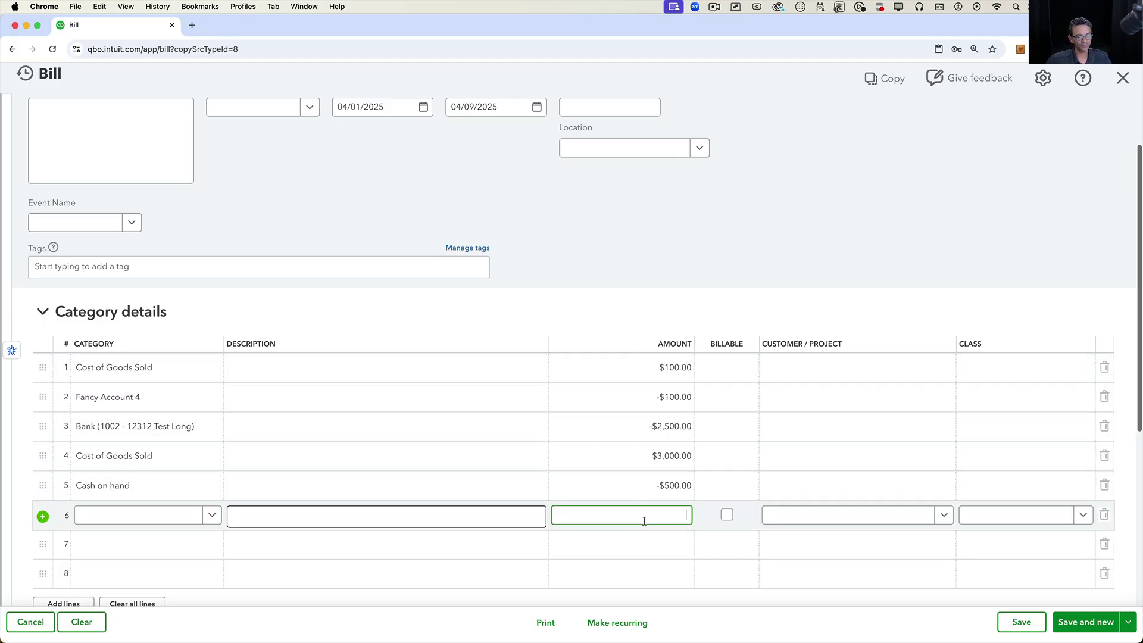
Change the Fancy Account 4 line from -$100.00 to $100.00 and save the bill
scroll(644, 520, down, 3)
scroll(694, 214, down, 1)
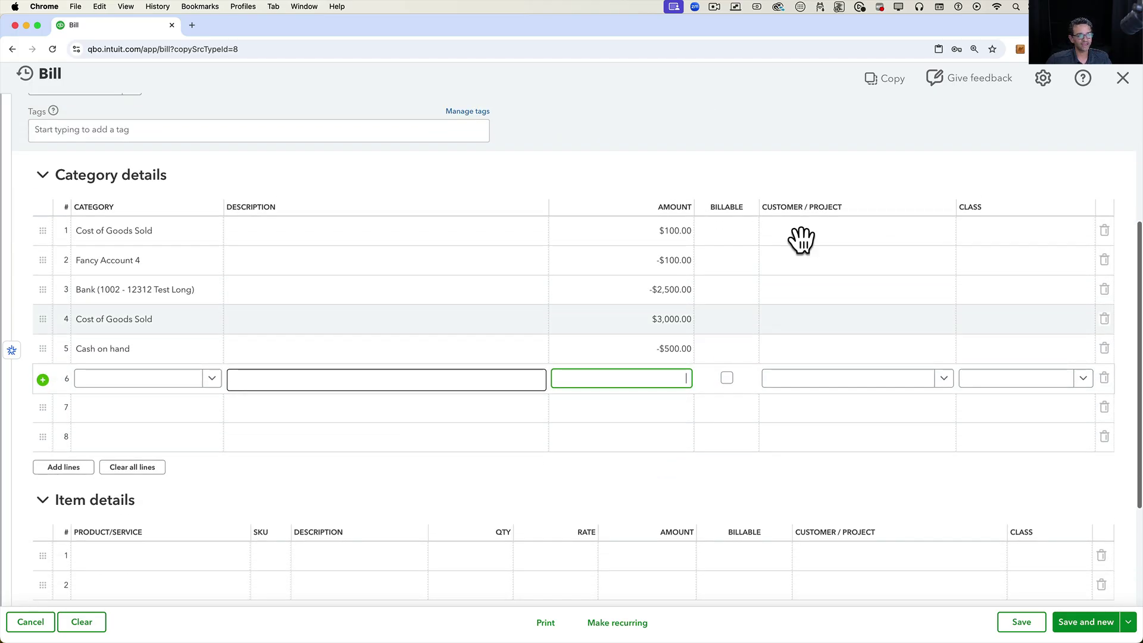
scroll(705, 309, up, 4)
scroll(705, 310, up, 2)
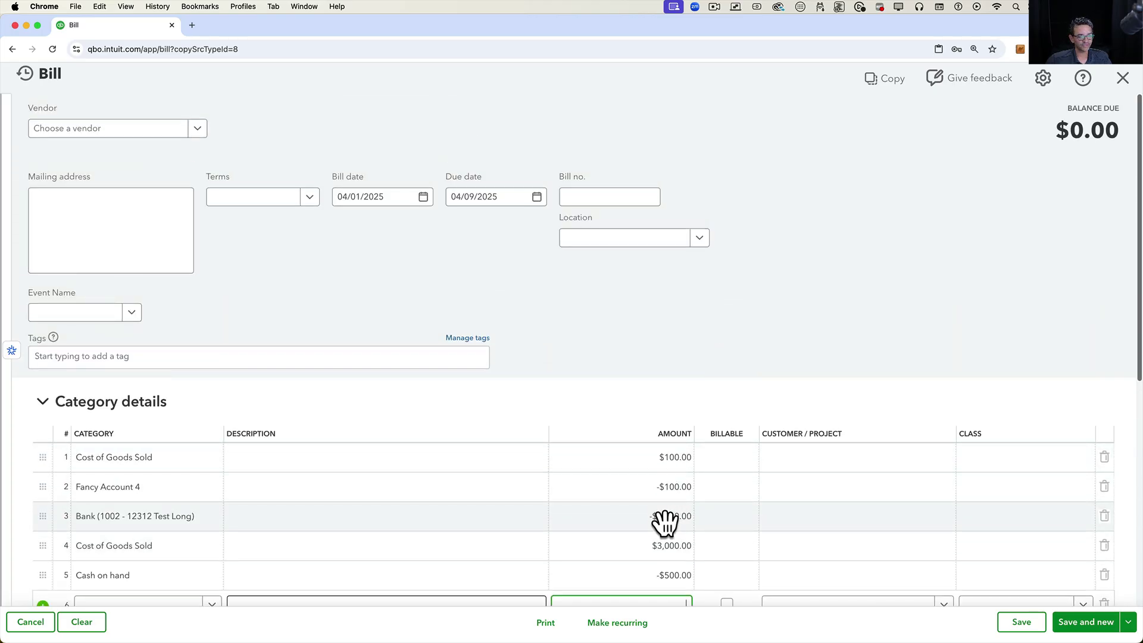
click(654, 489)
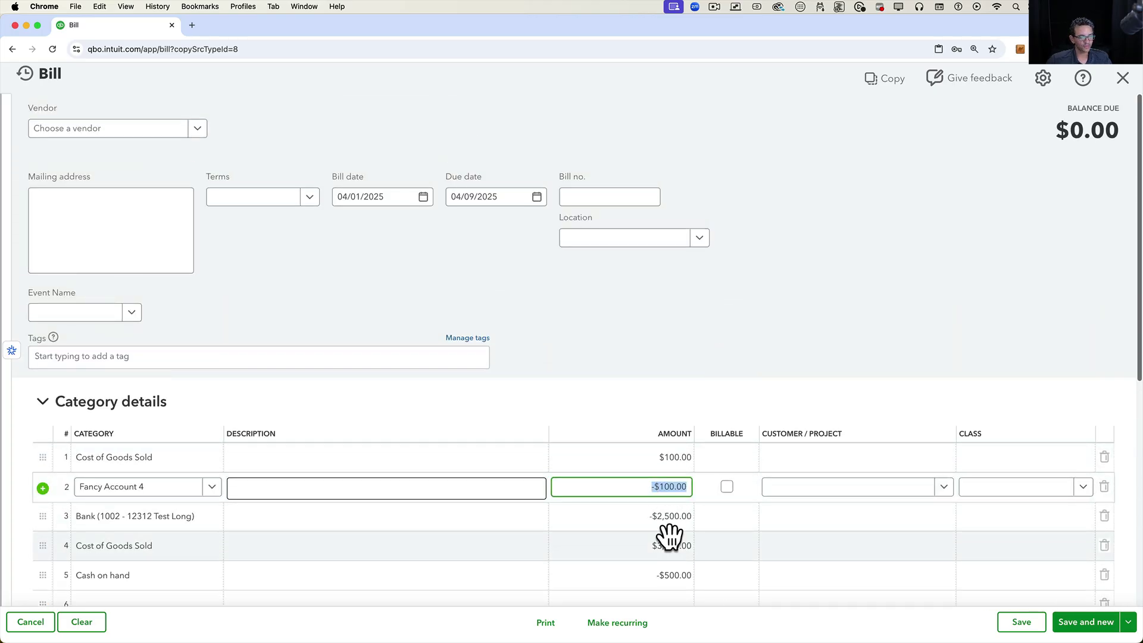
key(Left)
key(Tab)
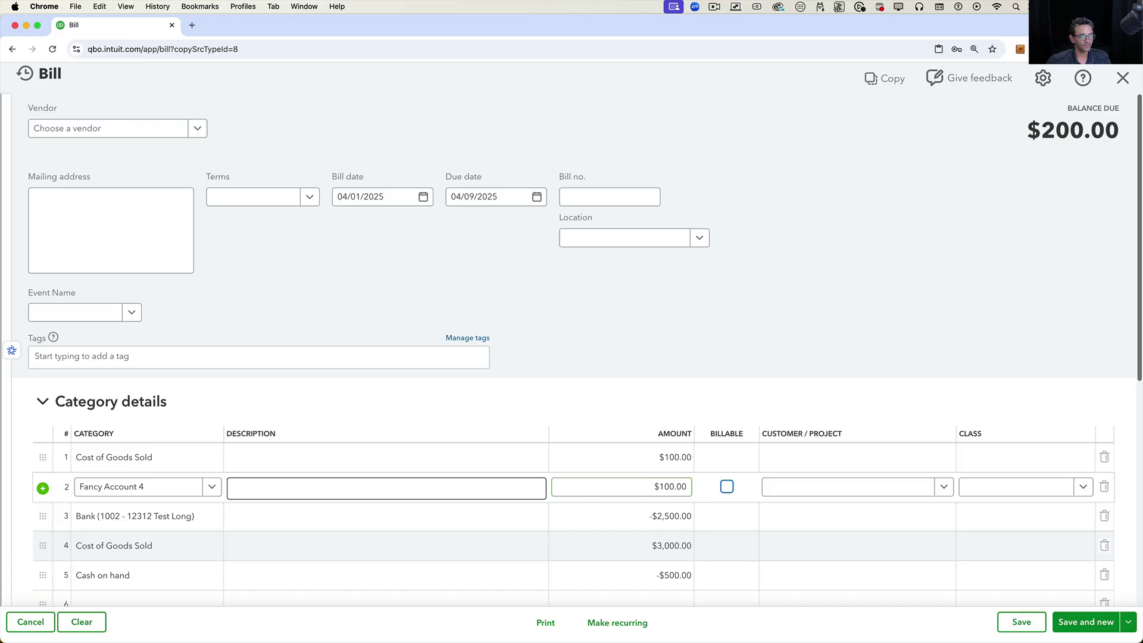
scroll(636, 529, down, 3)
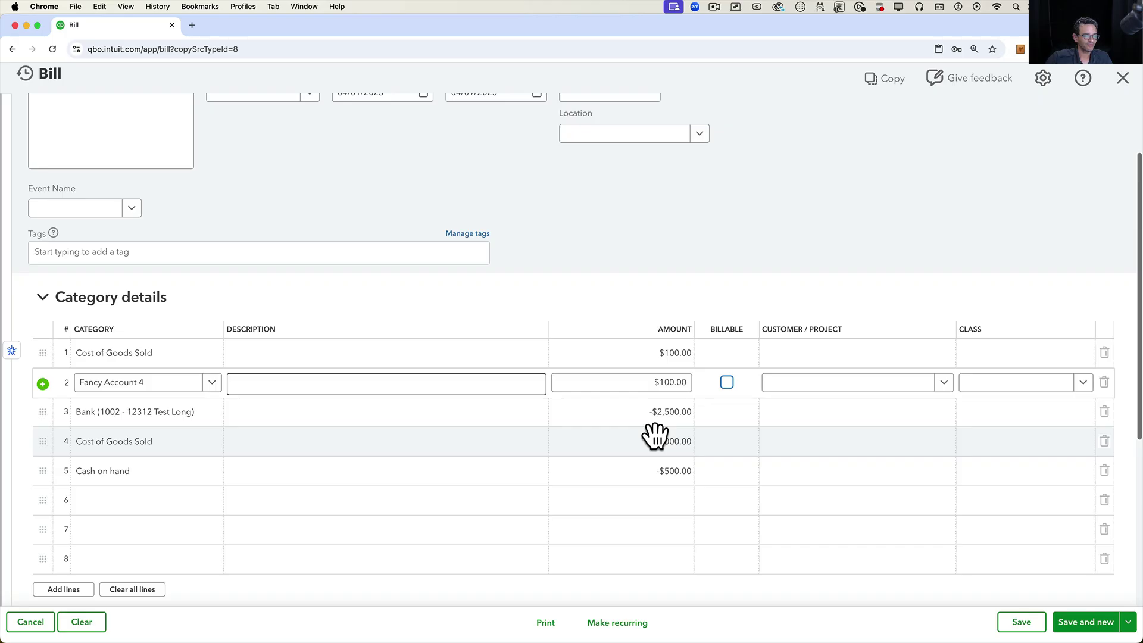
click(1021, 621)
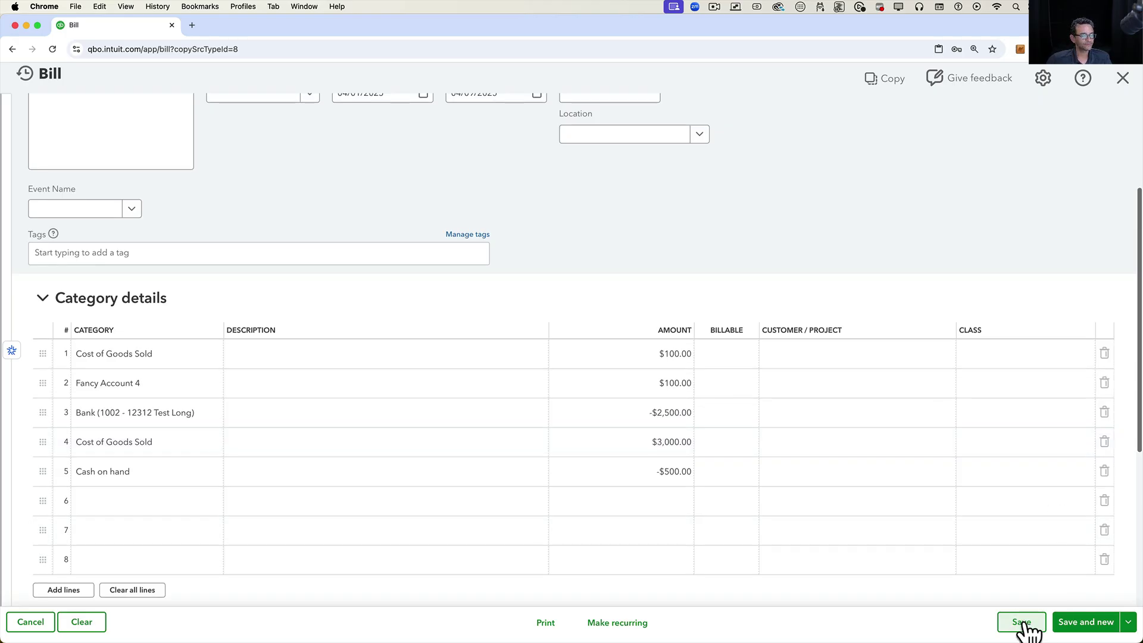
Inspect the bill's Business Valuation line, leaving it unchanged
scroll(691, 329, down, 5)
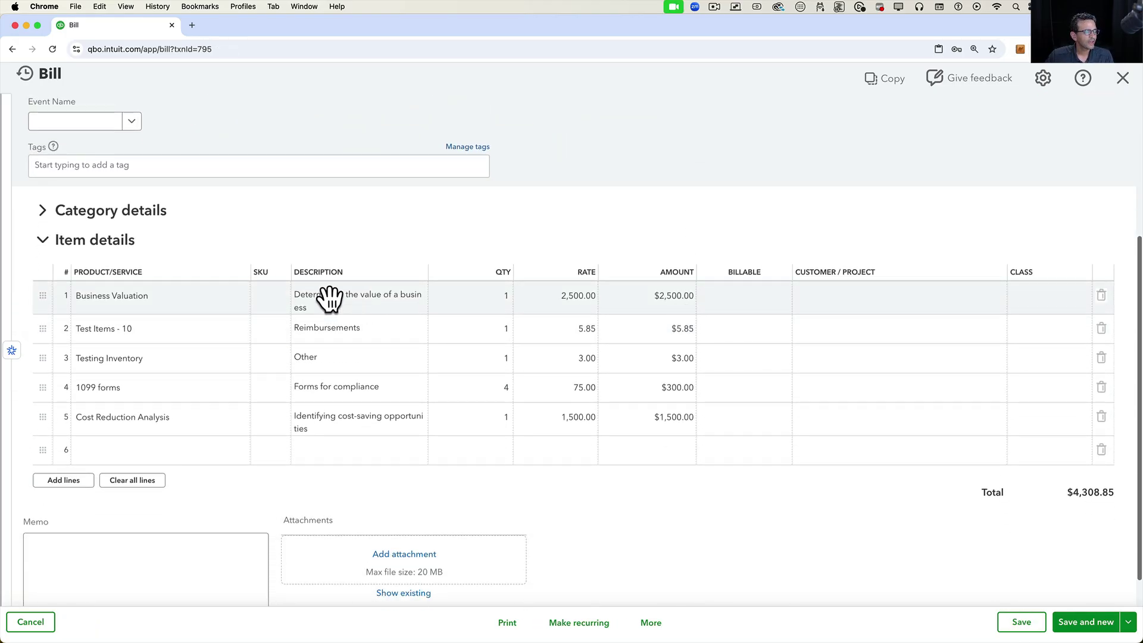
click(318, 296)
scroll(126, 132, up, 3)
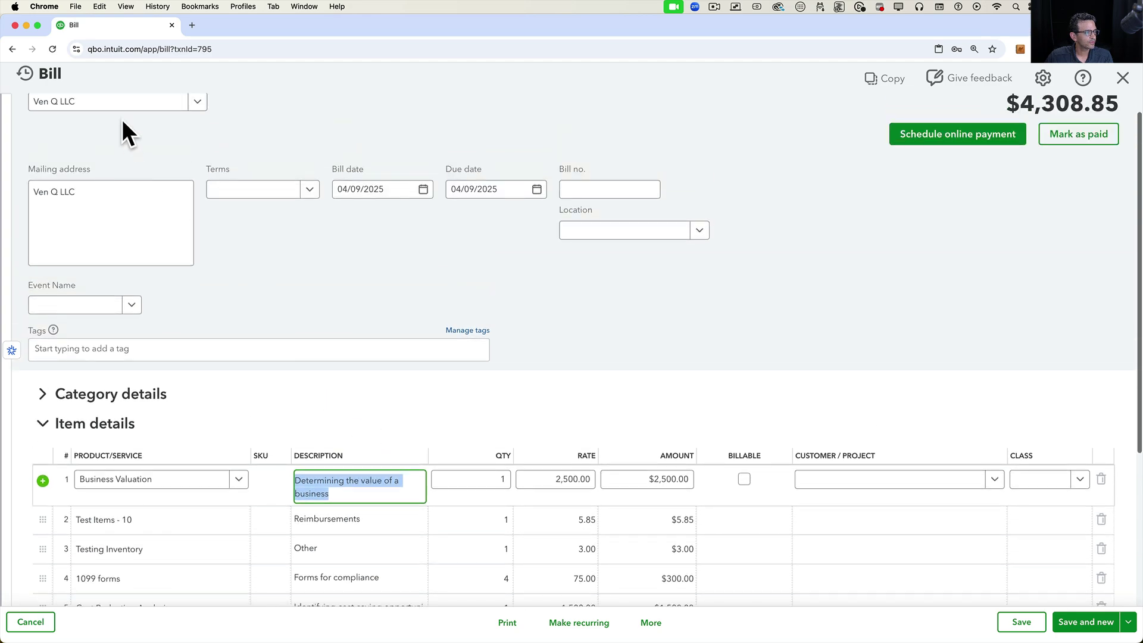
scroll(569, 323, up, 1)
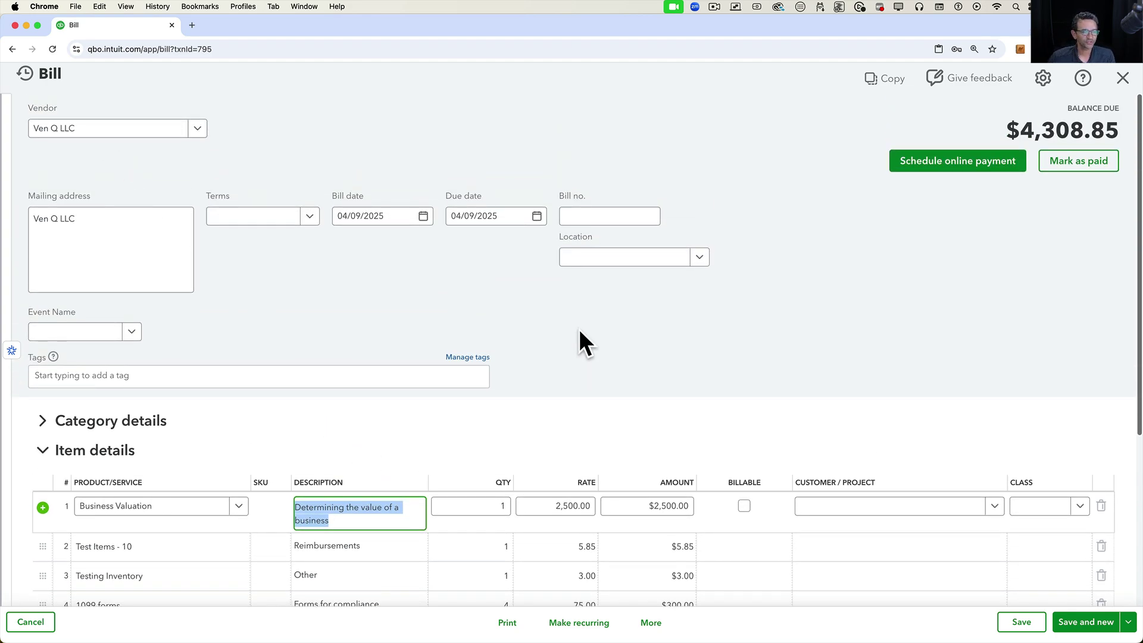
click(880, 280)
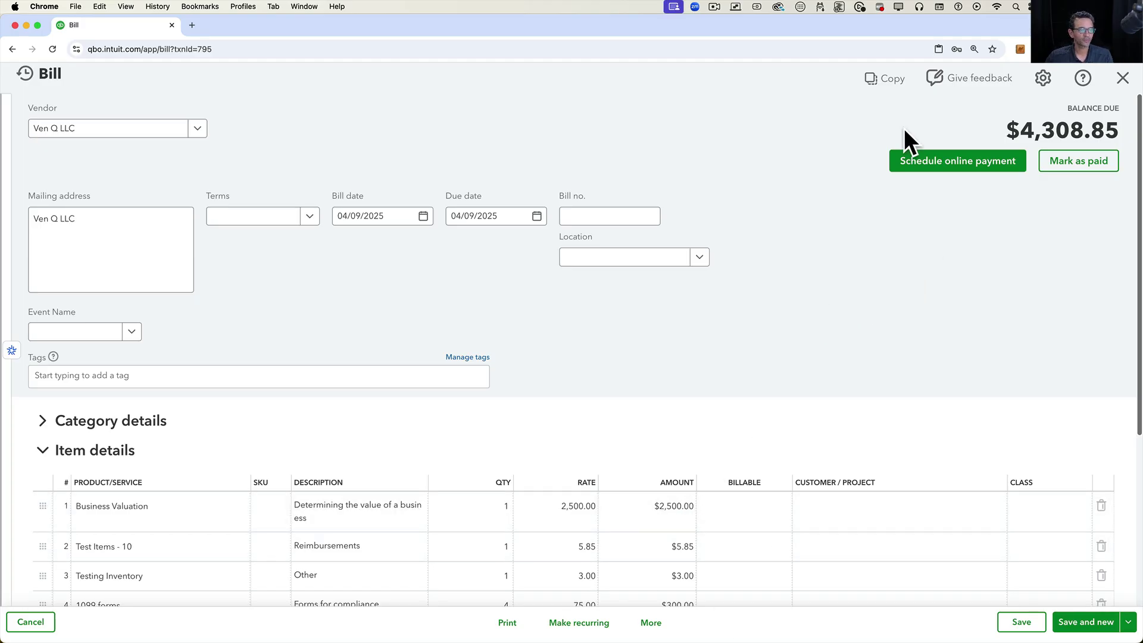
Choose Purchase Order as the Copy to type for the Ven Q LLC bill
click(884, 78)
click(1034, 272)
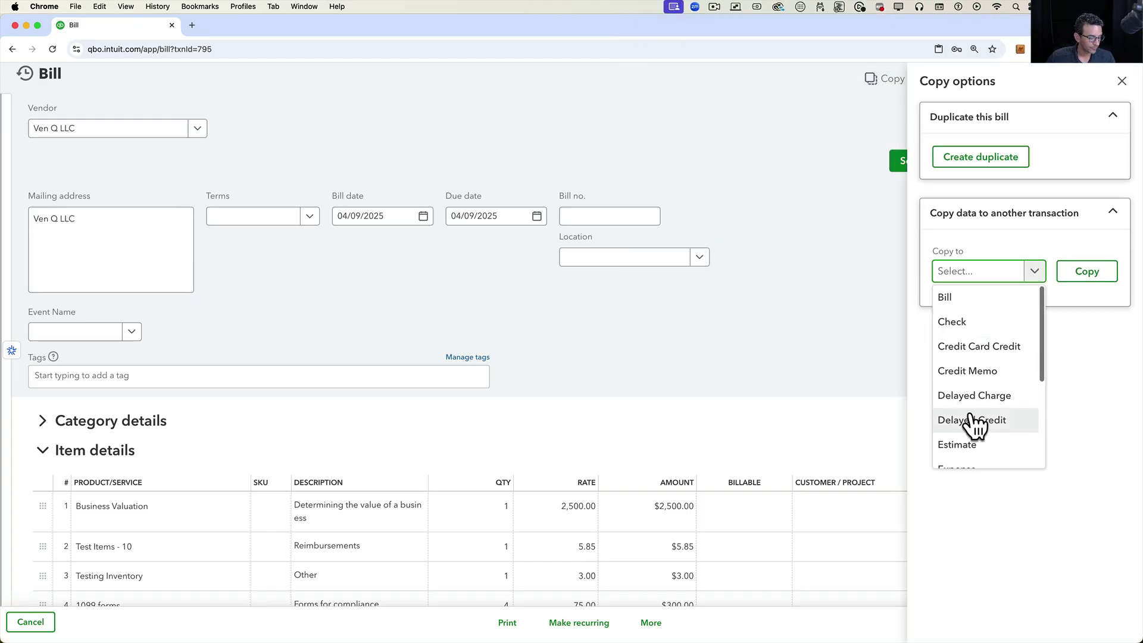
scroll(977, 442, down, 5)
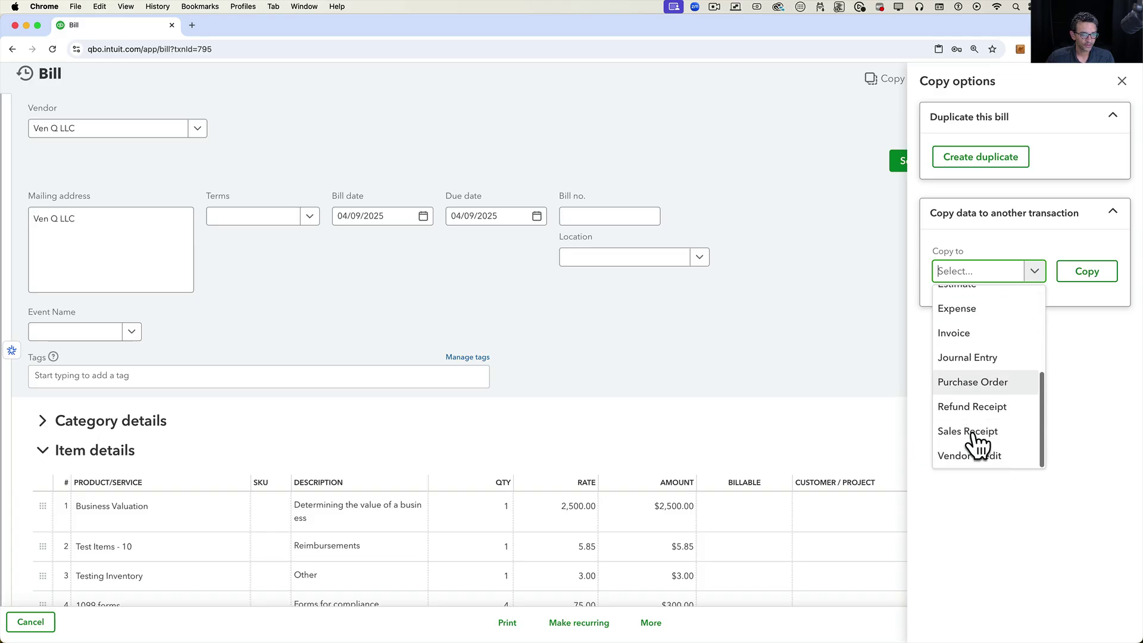
click(984, 384)
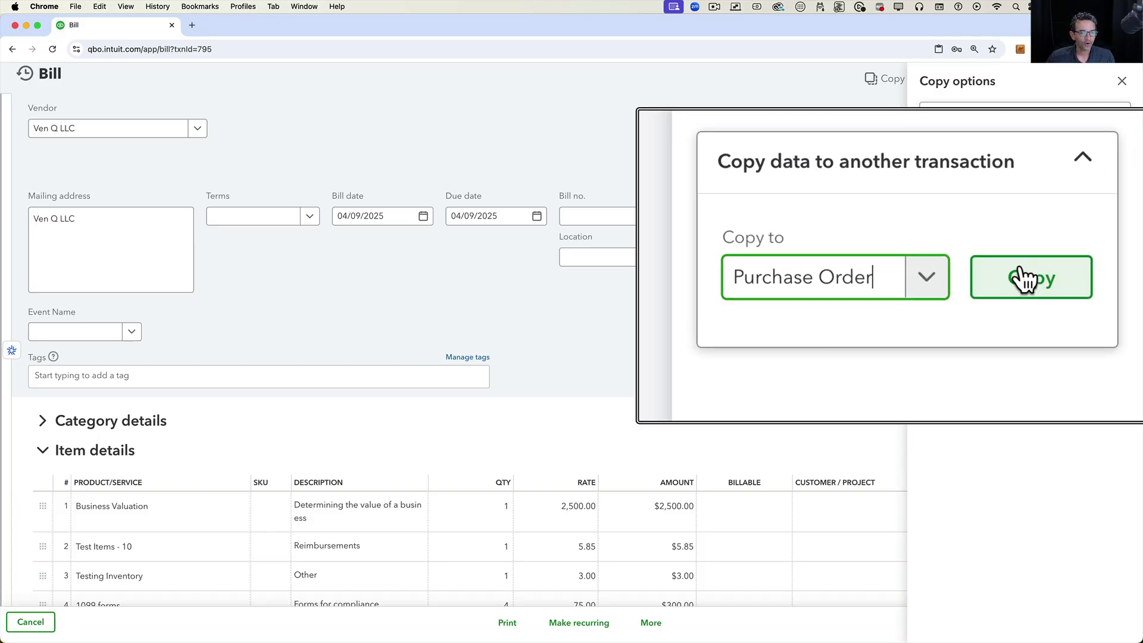
Create Purchase Order #1002 from the bill and save it with five lines totalling $4,308.85
click(1088, 275)
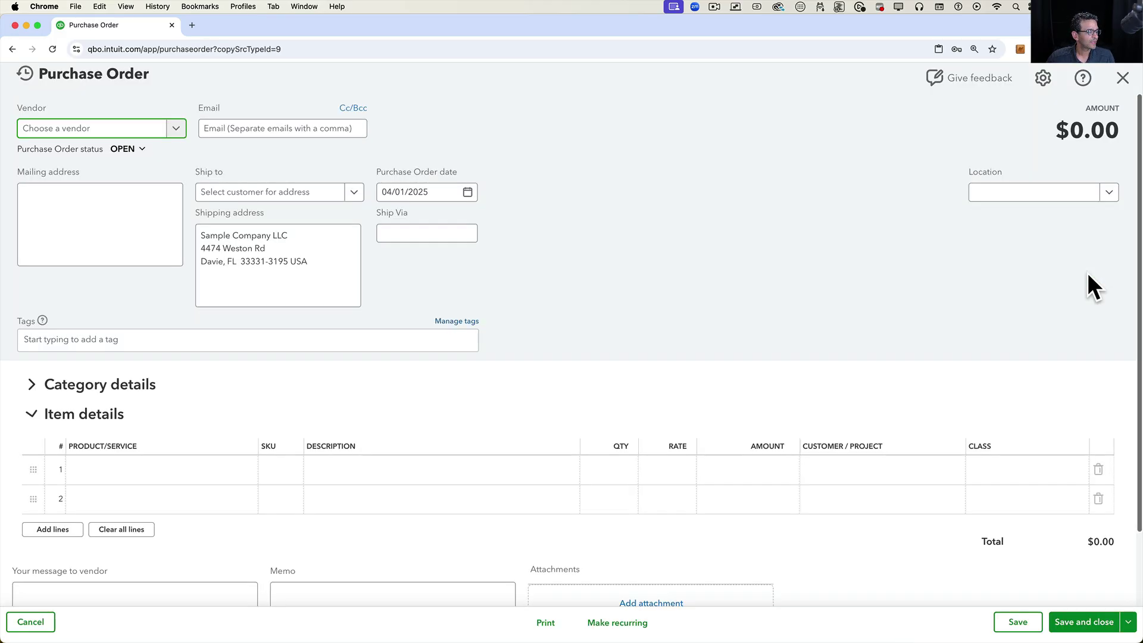
scroll(648, 323, down, 3)
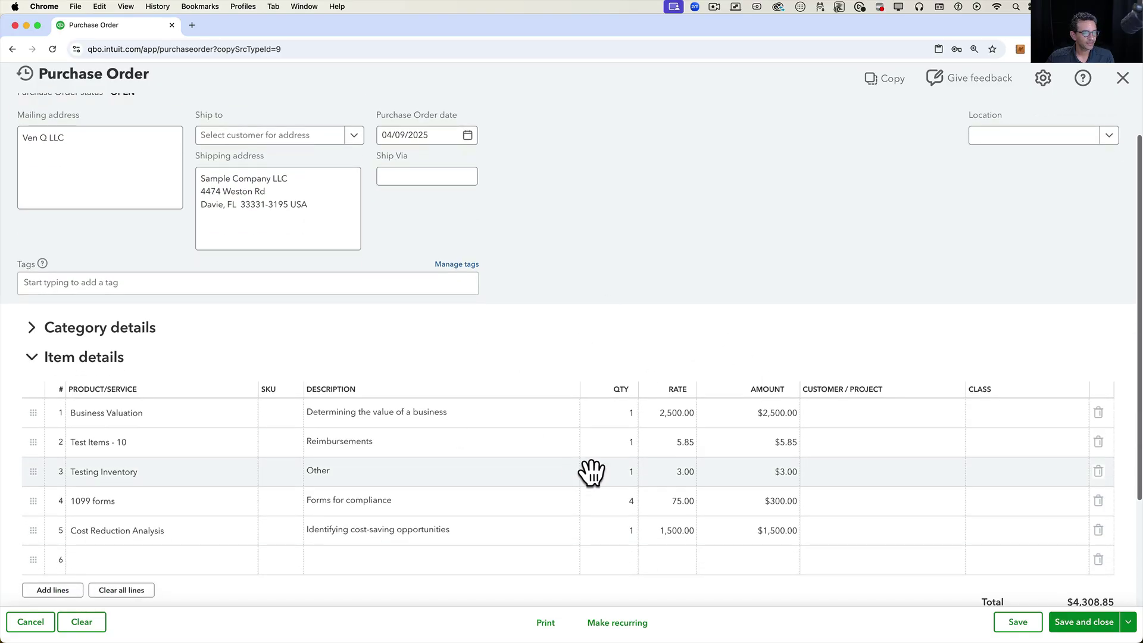
scroll(595, 472, up, 2)
click(1030, 621)
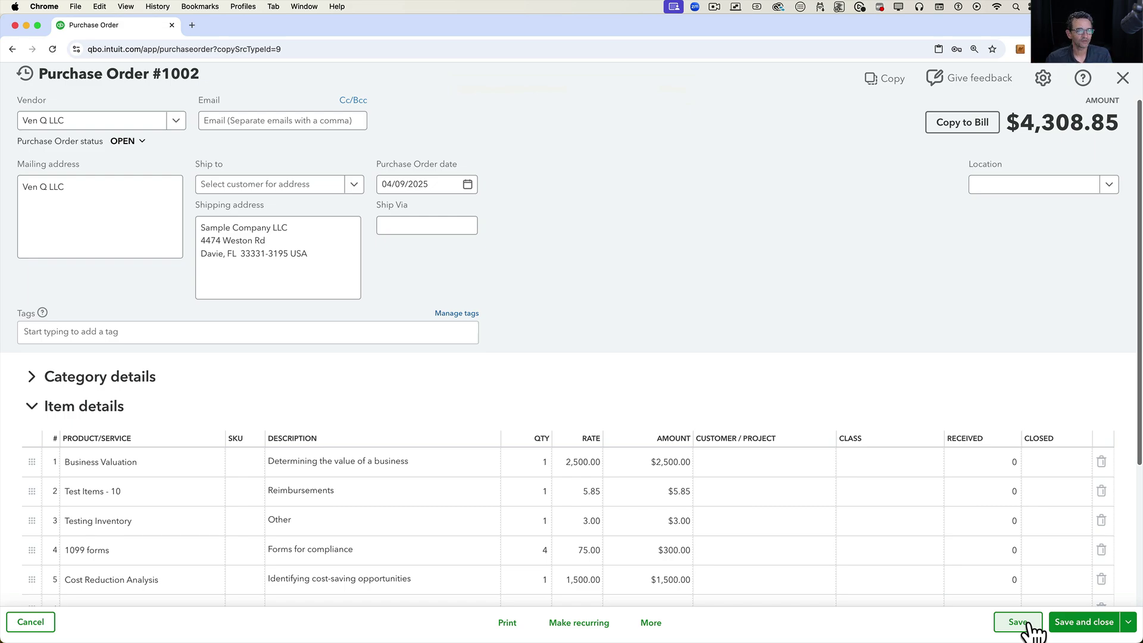
scroll(827, 369, down, 2)
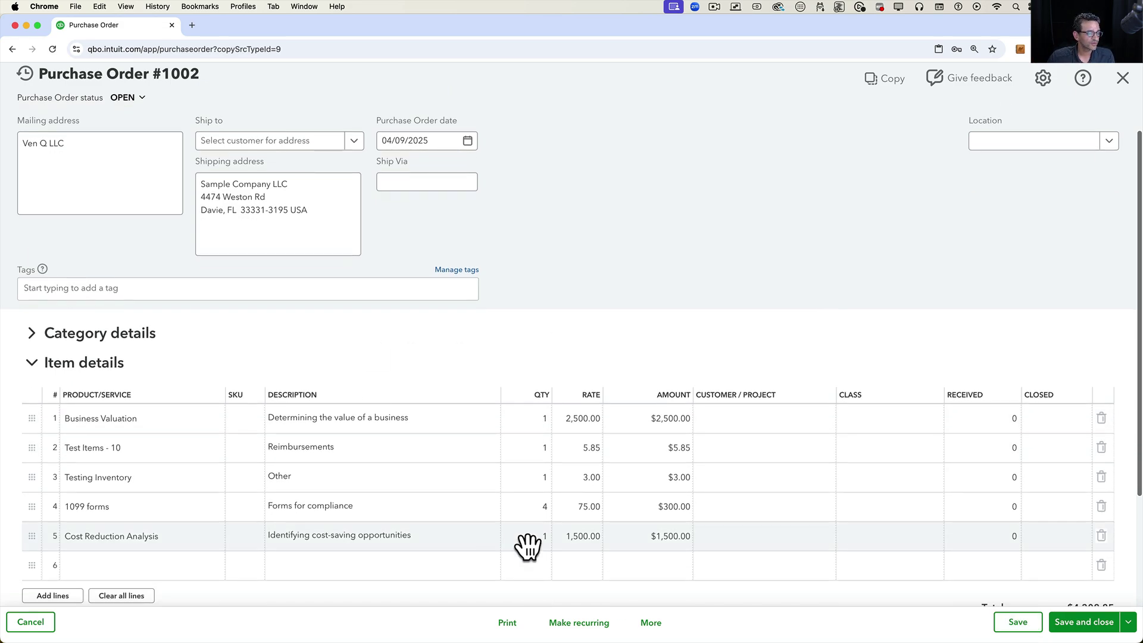
scroll(655, 500, up, 1)
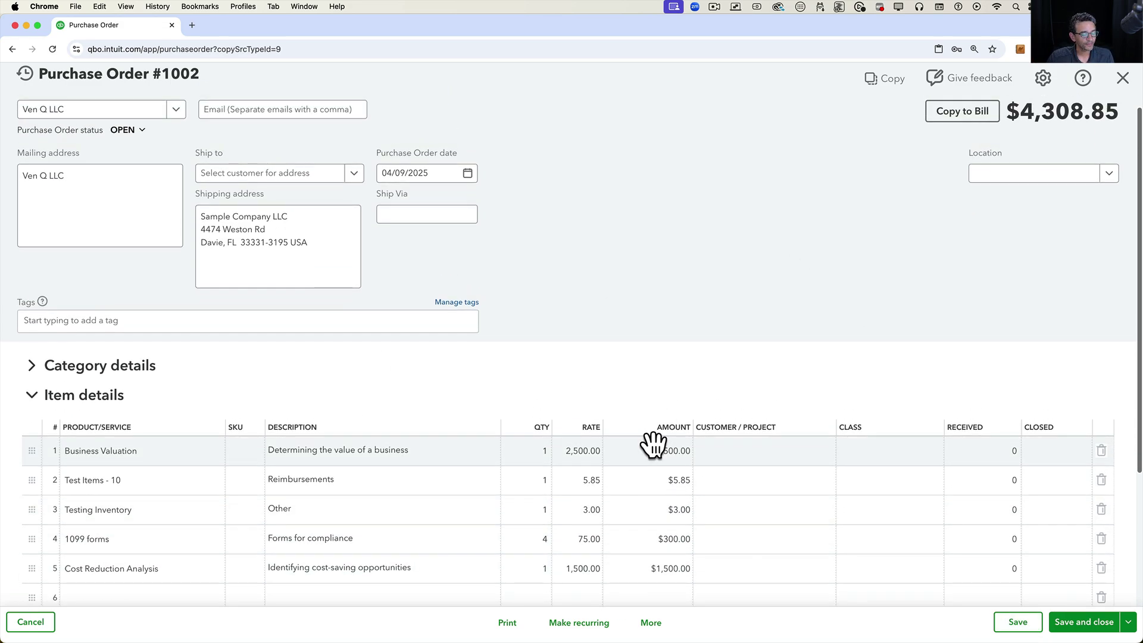
Copy the purchase order into a new Estimate
click(891, 79)
click(1006, 277)
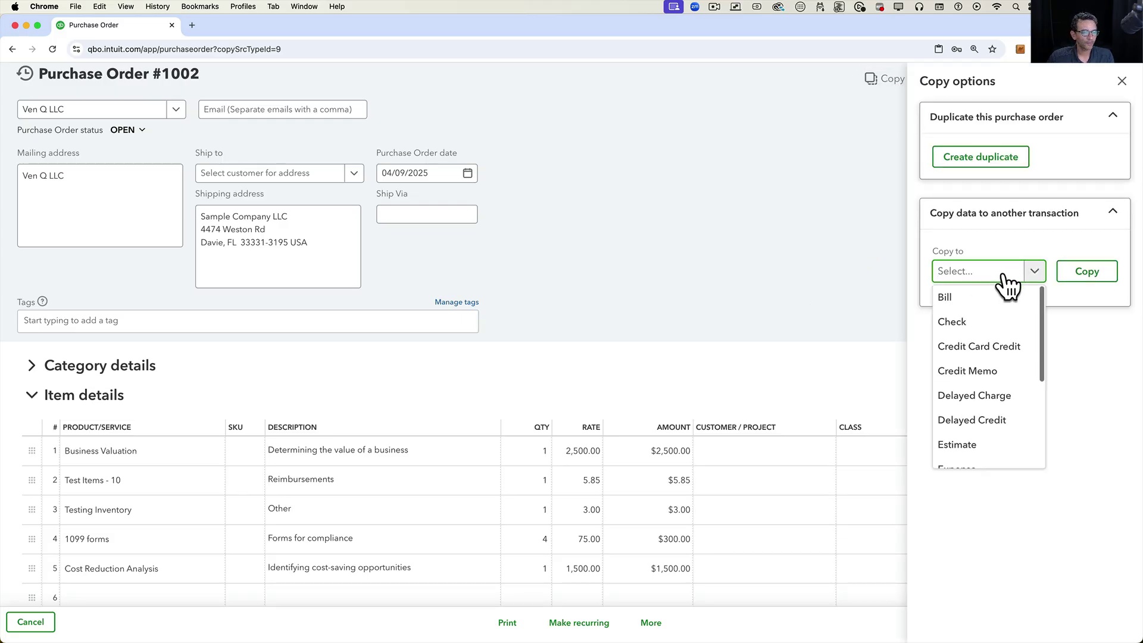
scroll(988, 416, down, 2)
scroll(988, 420, down, 1)
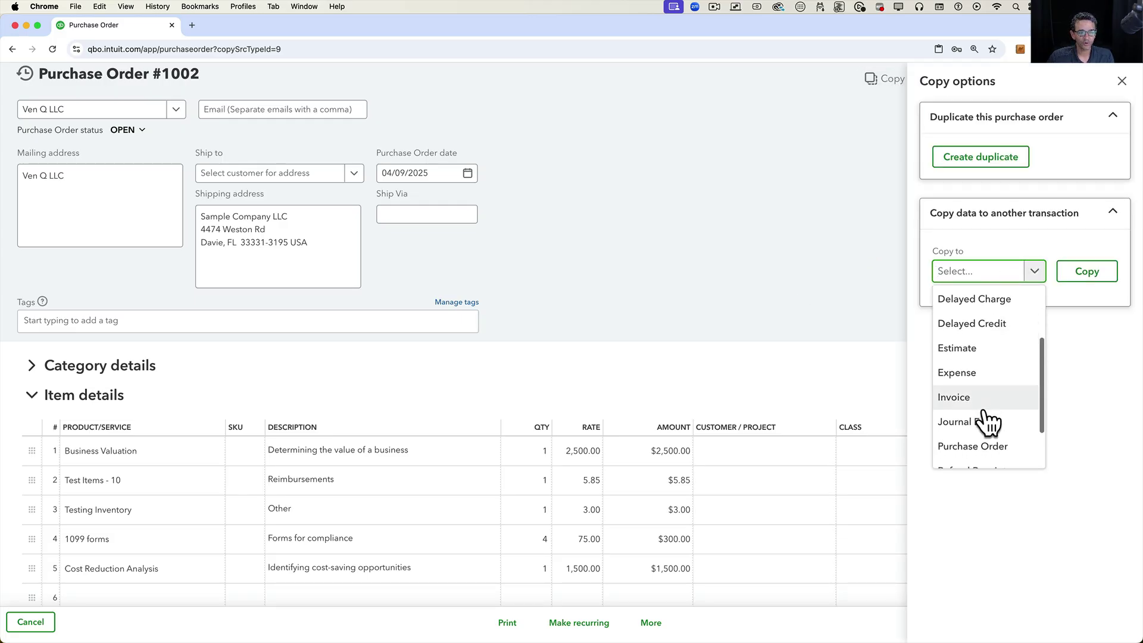
click(970, 351)
click(1088, 279)
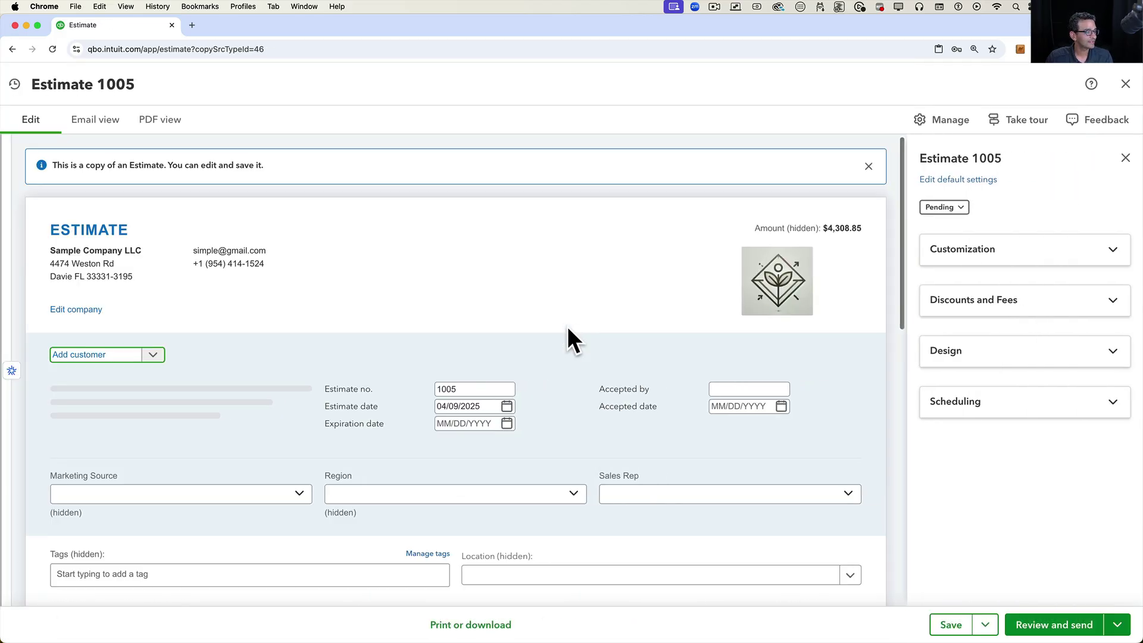
scroll(570, 336, down, 6)
scroll(575, 328, up, 4)
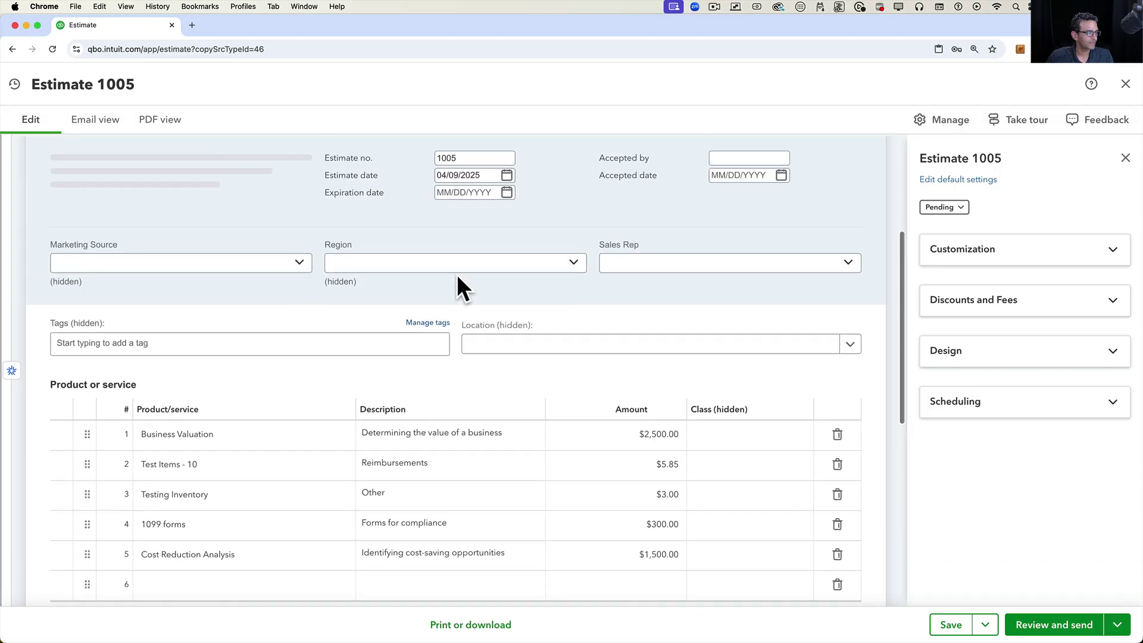
Assign a customer to Estimate 1005, save it, and close the settings side panel
click(153, 230)
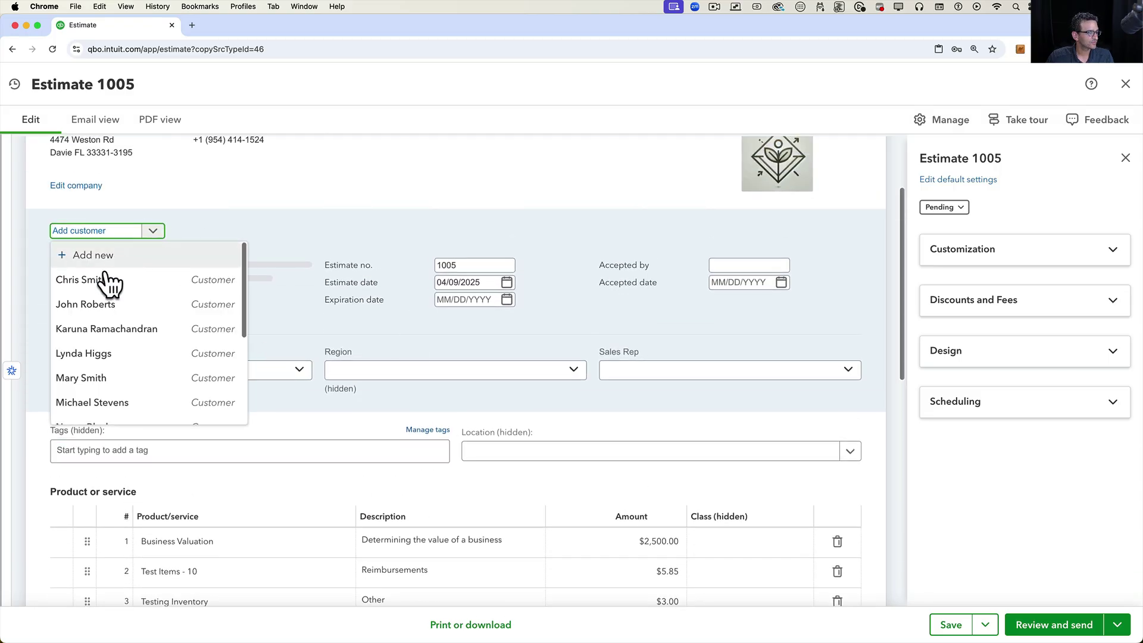
click(110, 283)
scroll(334, 413, down, 4)
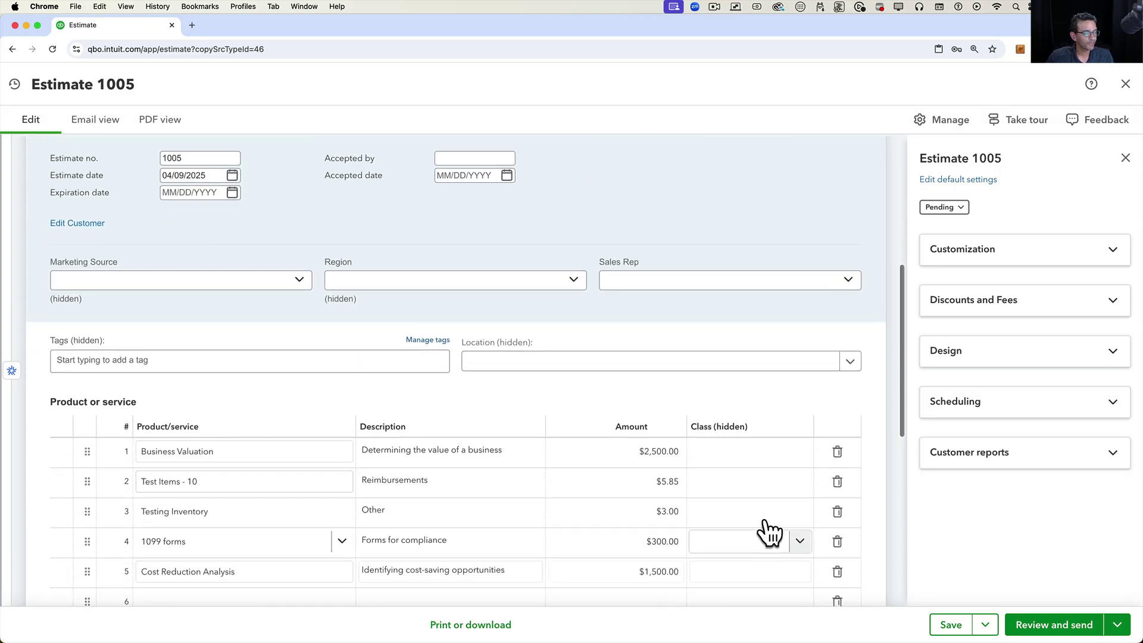
click(955, 628)
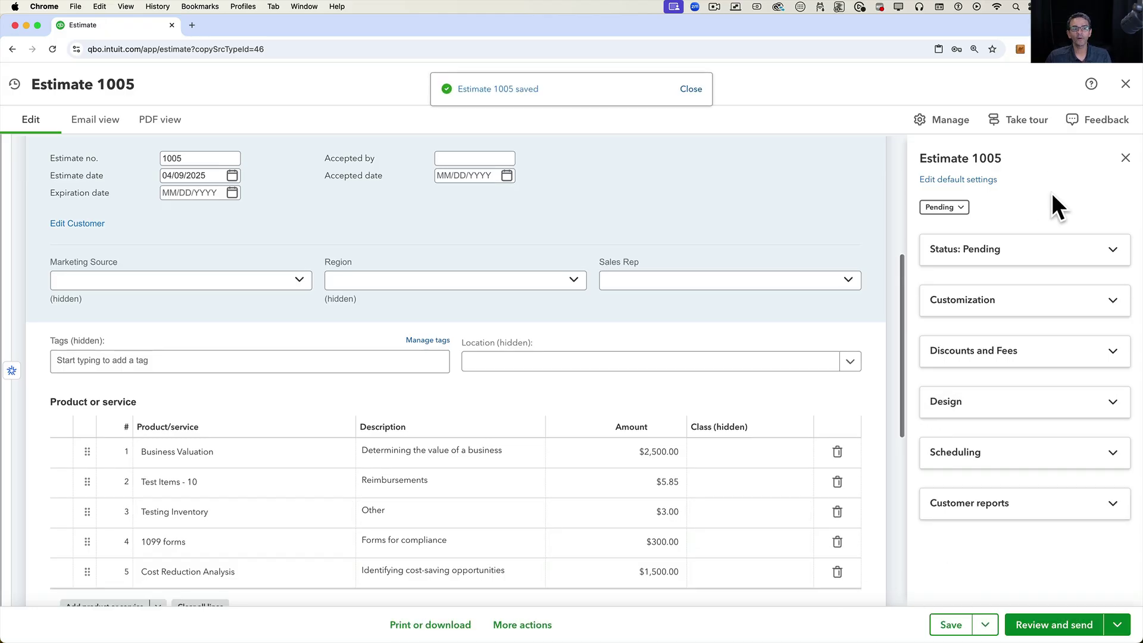
click(1125, 158)
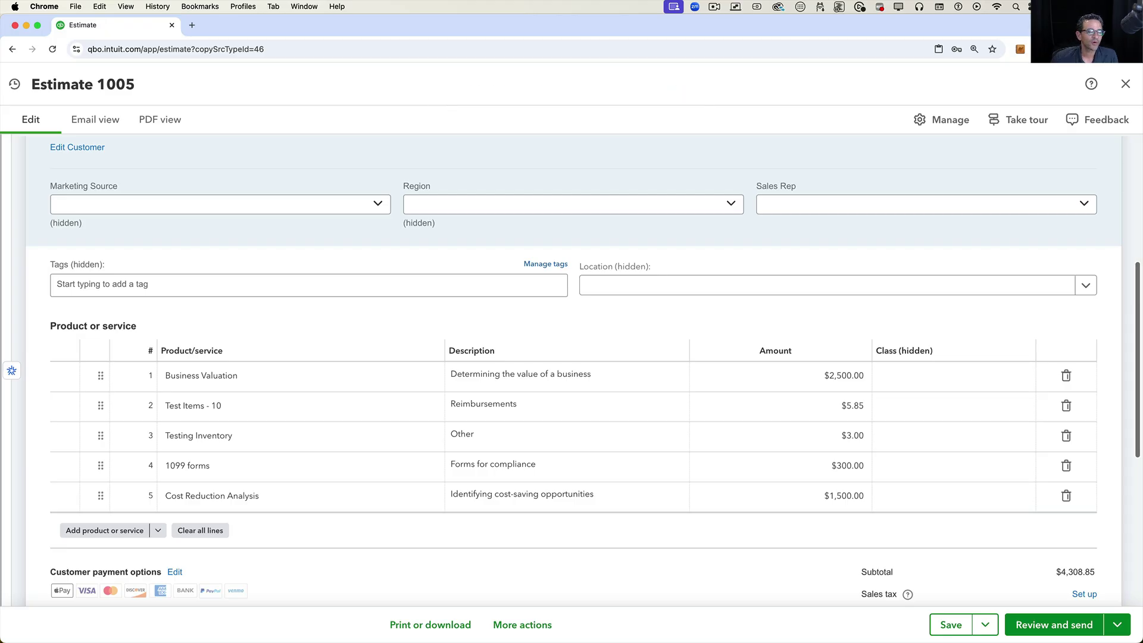
Close Estimate 1005 to return to the Sample Company LLC dashboard
click(1125, 83)
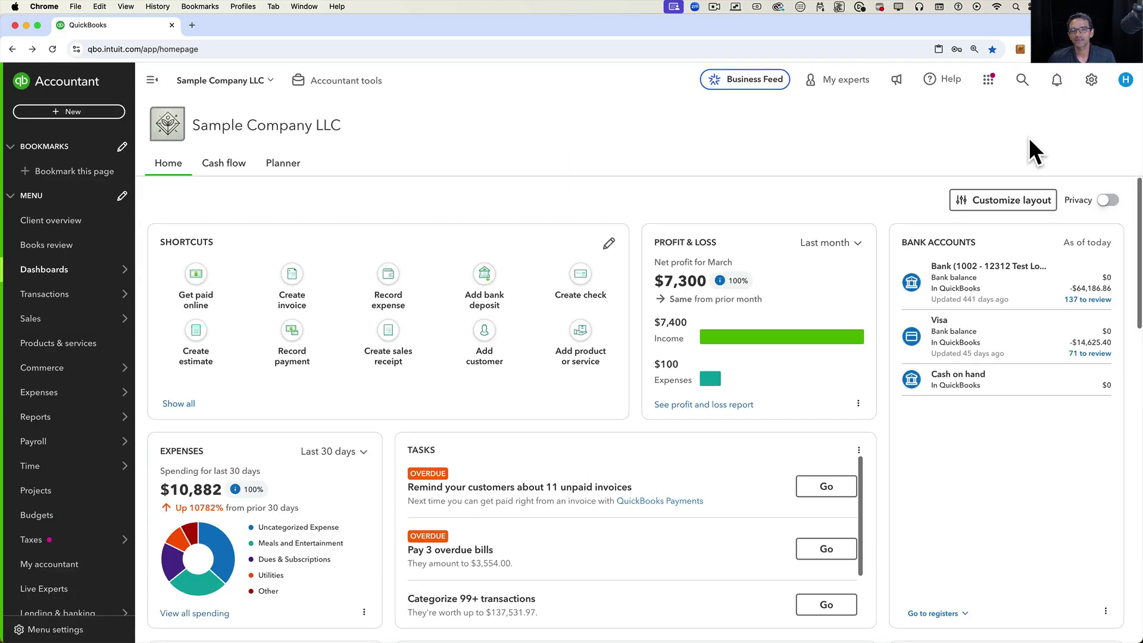